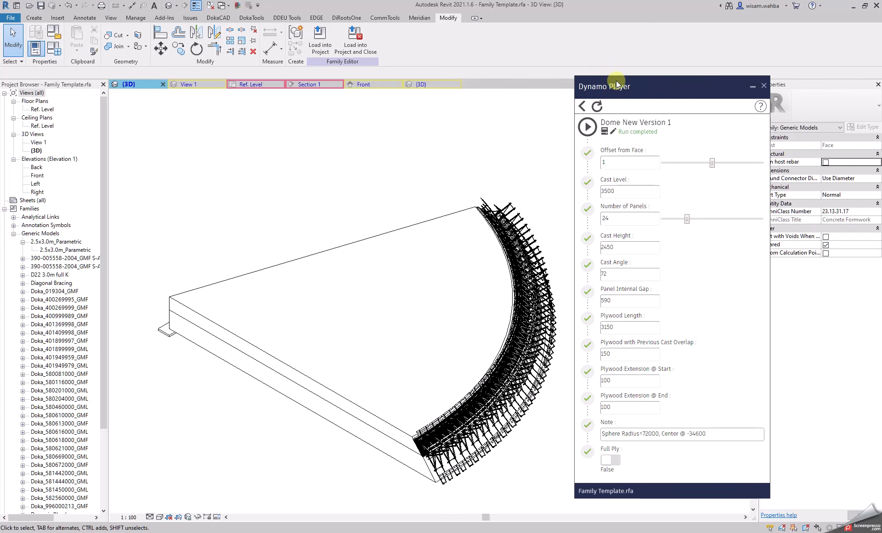
Move Dynamo Player aside and examine the curved run of formwork panels around the cast from several angles and close up.
drag(617, 80, 881, 92)
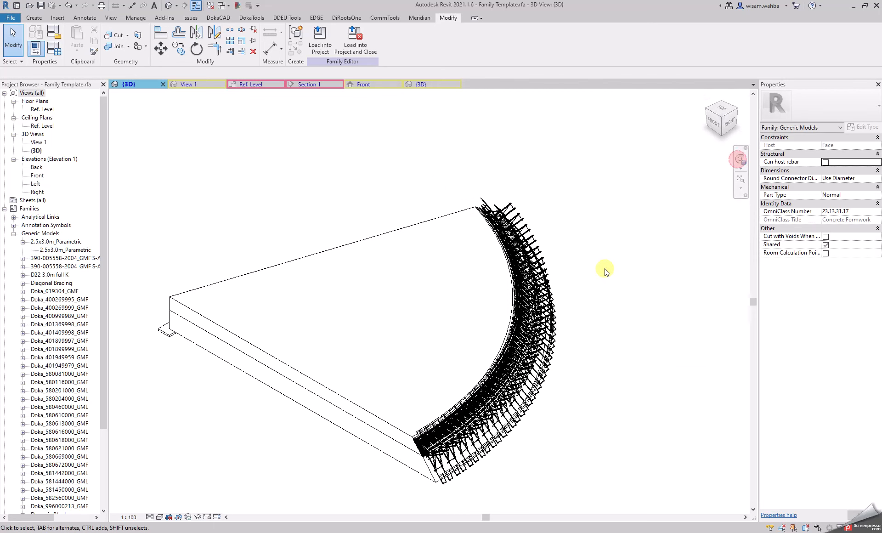
click(741, 161)
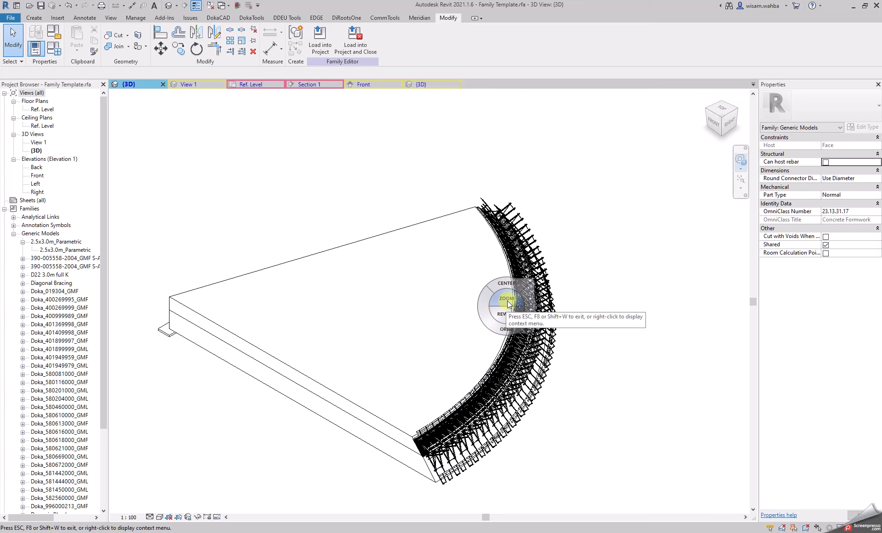
drag(510, 286, 509, 296)
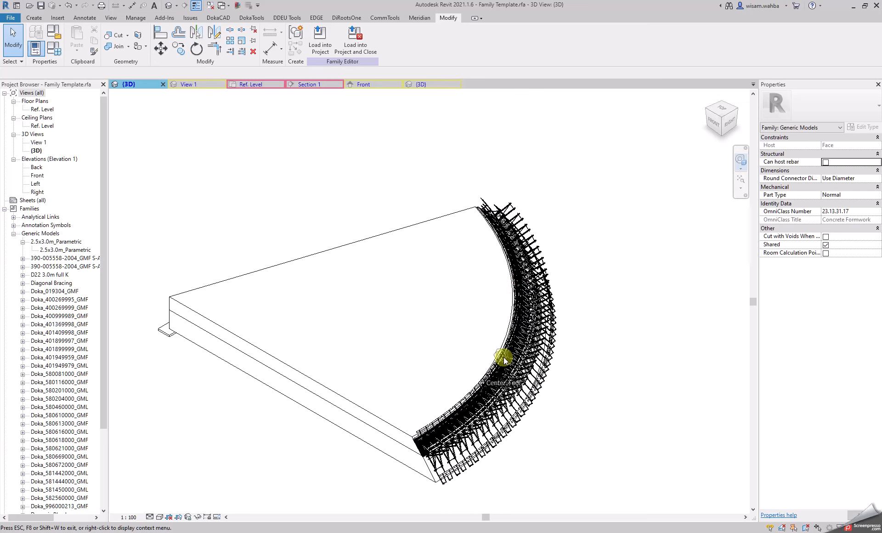
drag(501, 376, 543, 372)
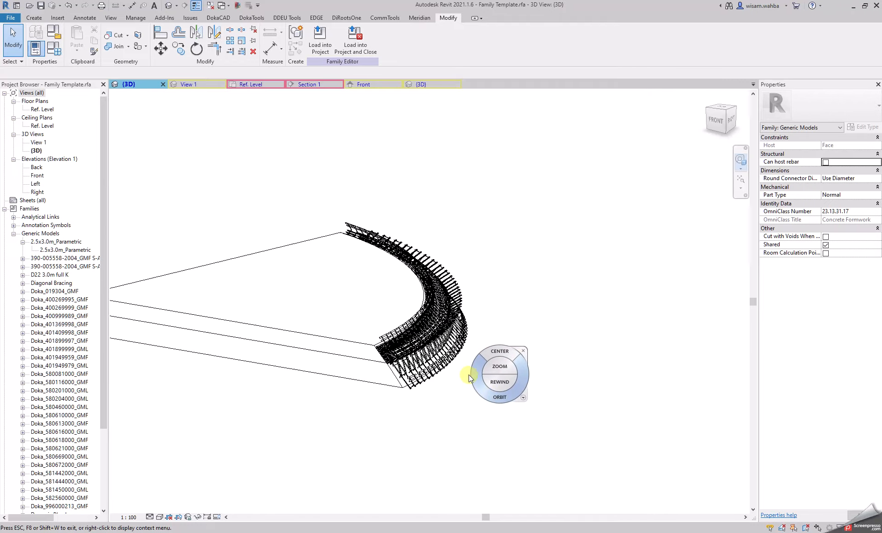
scroll(469, 374, up, 5)
drag(493, 333, 612, 346)
scroll(682, 322, up, 4)
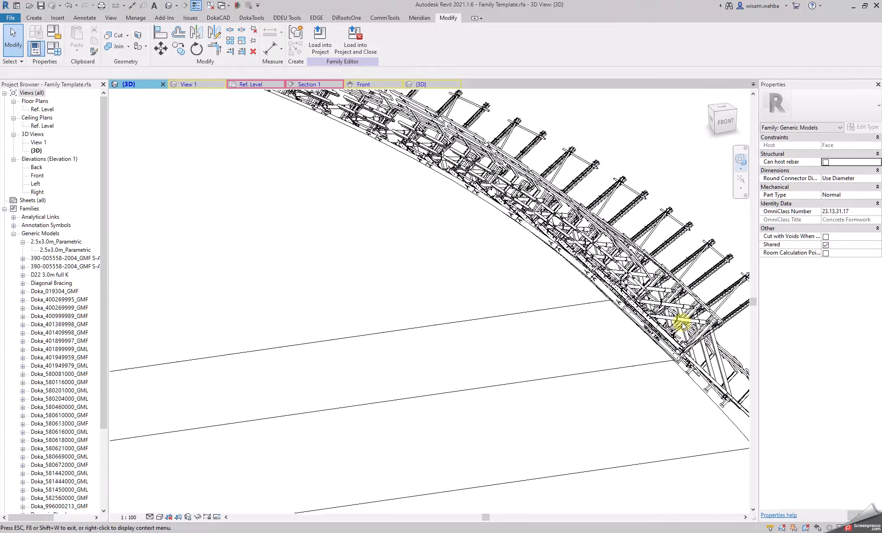
drag(534, 330, 499, 355)
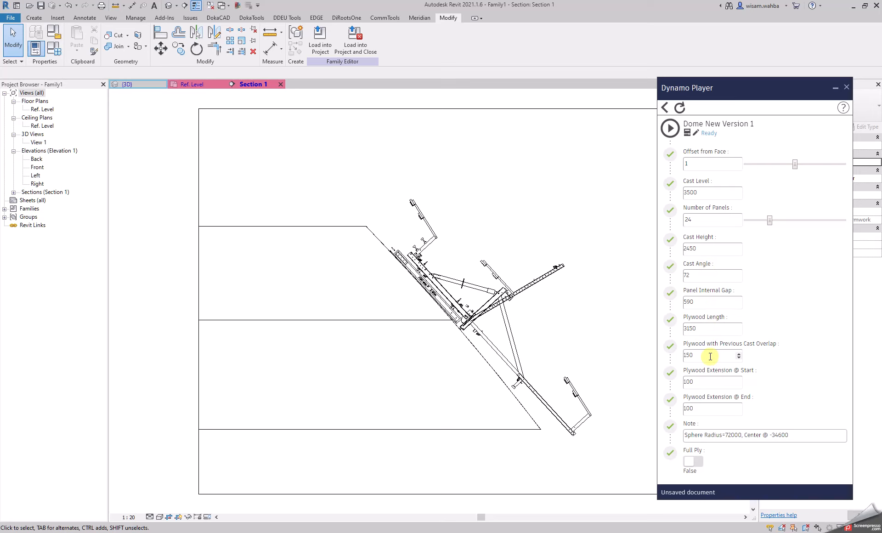
Measure the plywood's overlap with the previous cast at the panel's lower end in Section 1, and end the command.
click(270, 47)
scroll(455, 349, up, 4)
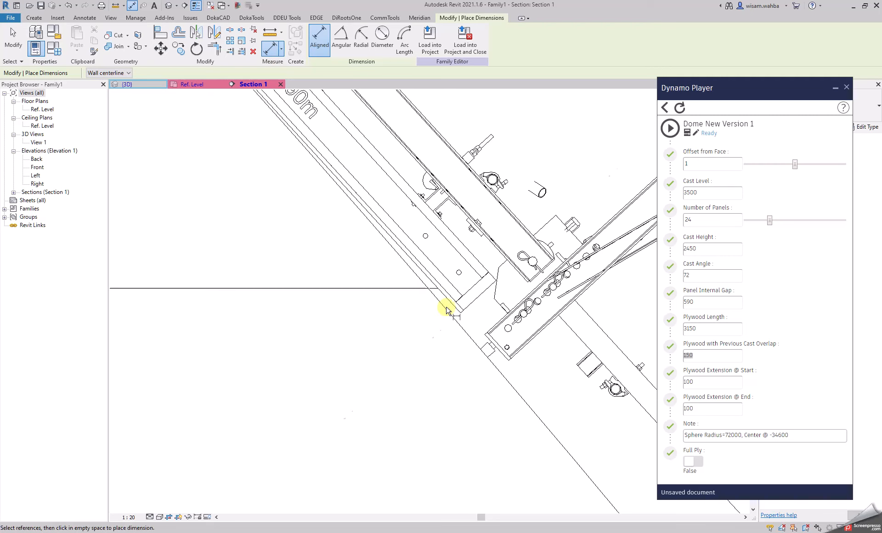
click(462, 311)
scroll(453, 299, up, 2)
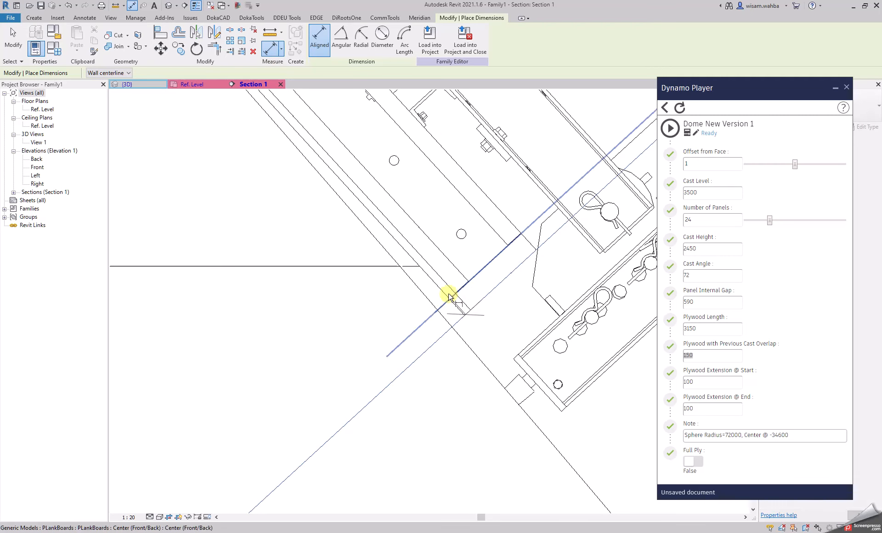
click(422, 272)
scroll(394, 290, down, 2)
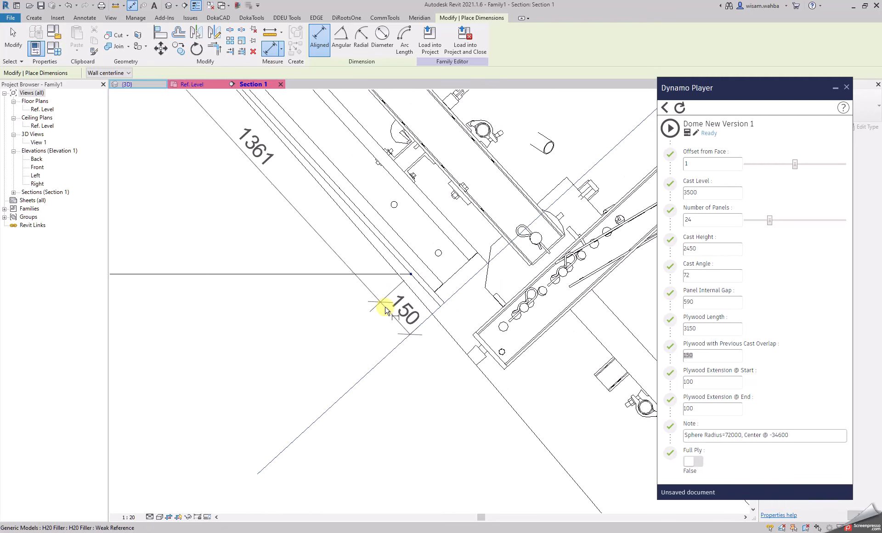
scroll(374, 315, down, 2)
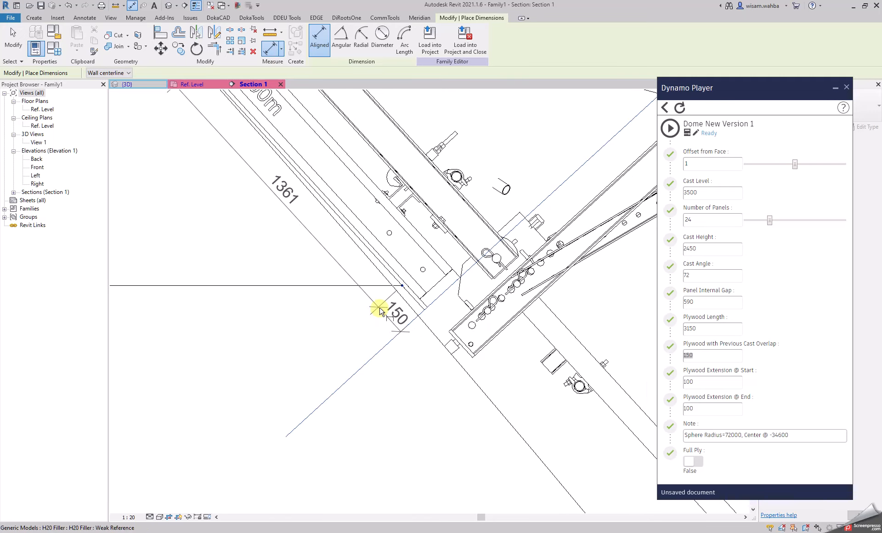
key(Escape)
key(Escape)
Place an aligned dimension along the full length of the panel's plywood in Section 1.
key(d)
key(i)
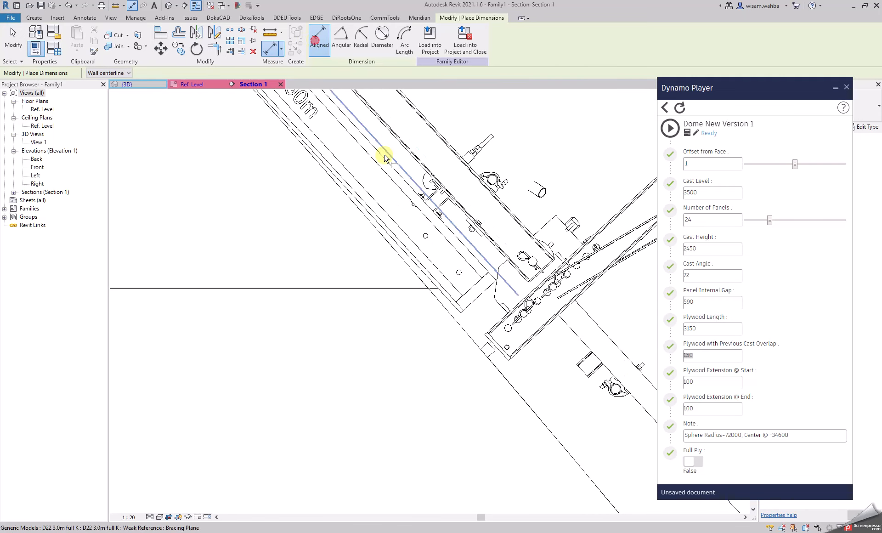
scroll(380, 280, down, 2)
scroll(368, 271, down, 2)
scroll(319, 198, up, 5)
click(332, 220)
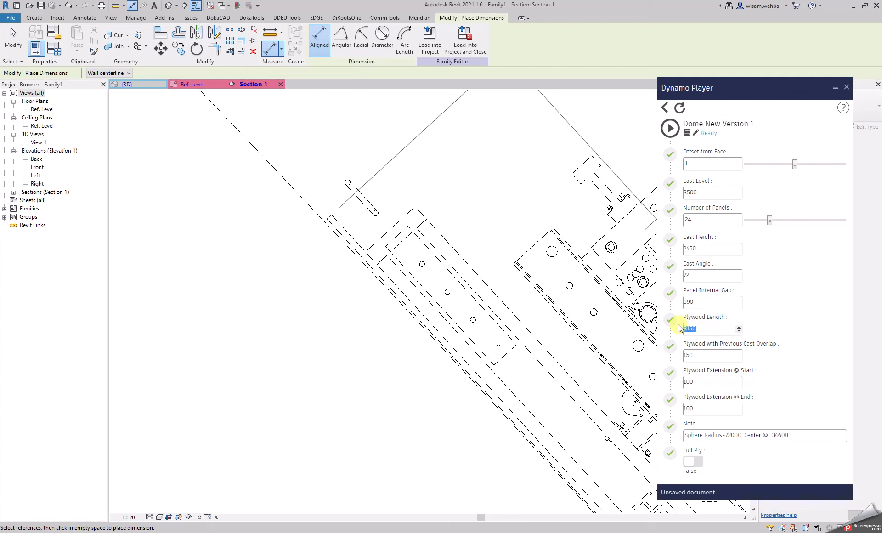
scroll(285, 285, down, 2)
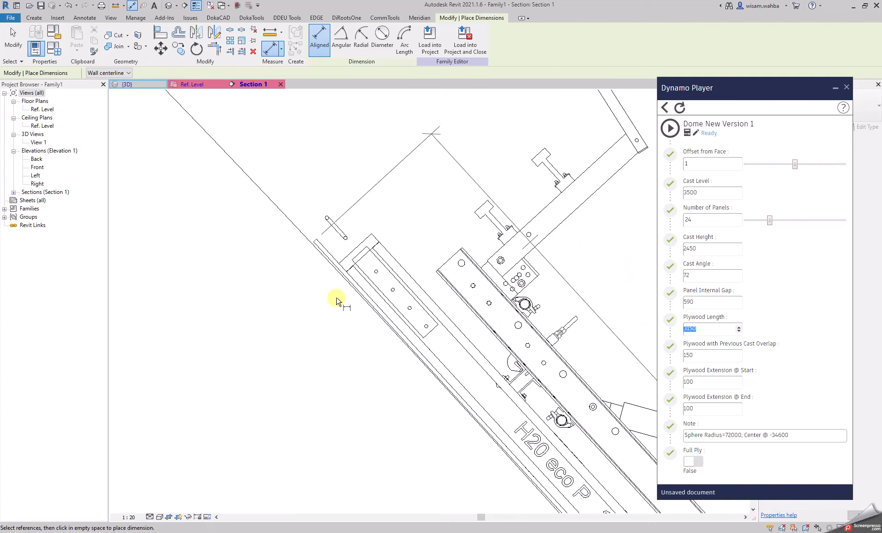
scroll(312, 285, down, 2)
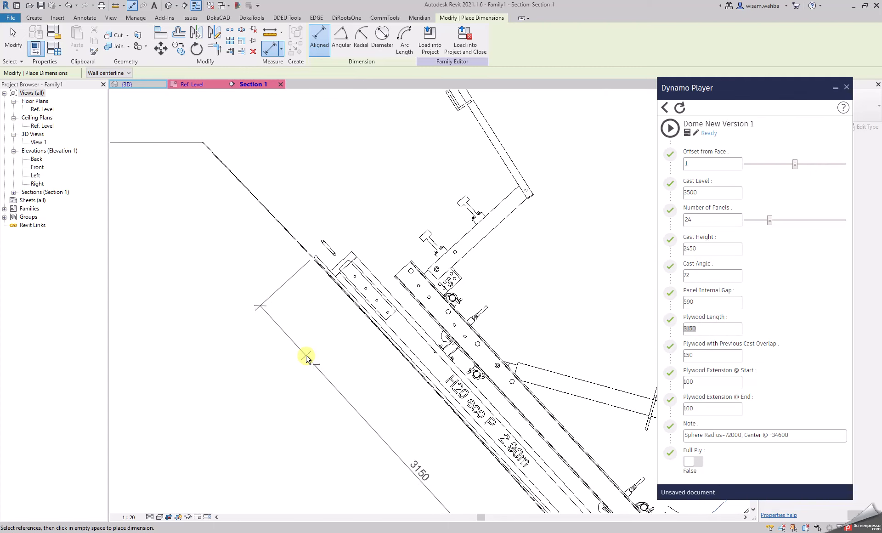
click(307, 357)
scroll(316, 221, down, 2)
scroll(360, 276, down, 1)
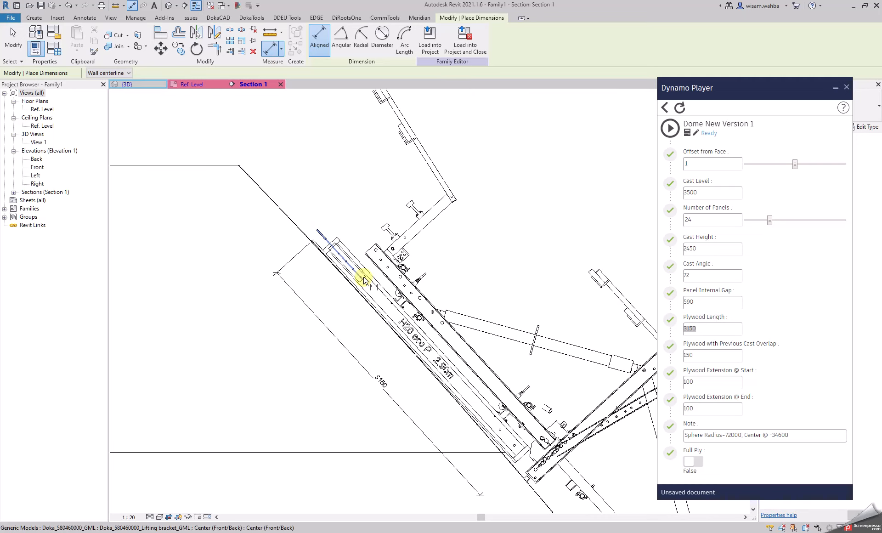
scroll(379, 279, down, 1)
scroll(420, 142, down, 2)
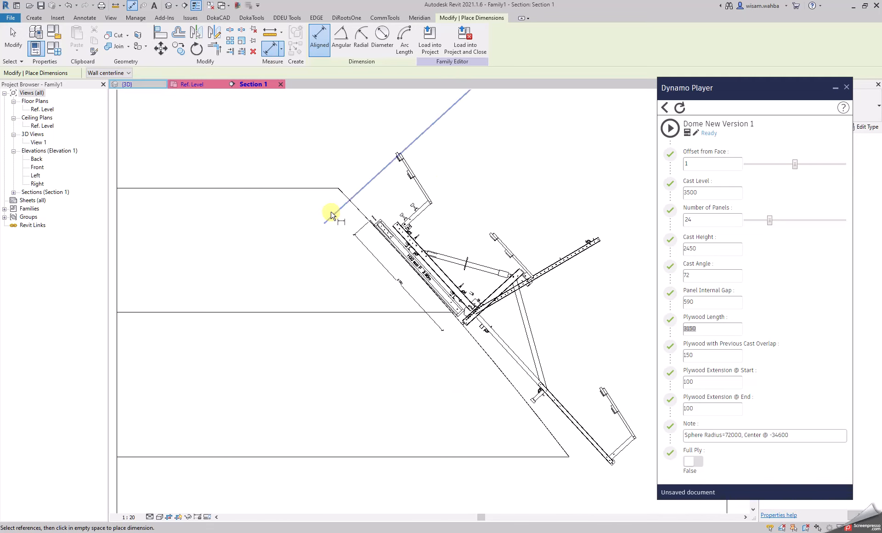
Place an aligned vertical dimension across the upper cast, from its top edge down to the joint with the cast below.
click(313, 189)
click(334, 313)
scroll(316, 271, up, 2)
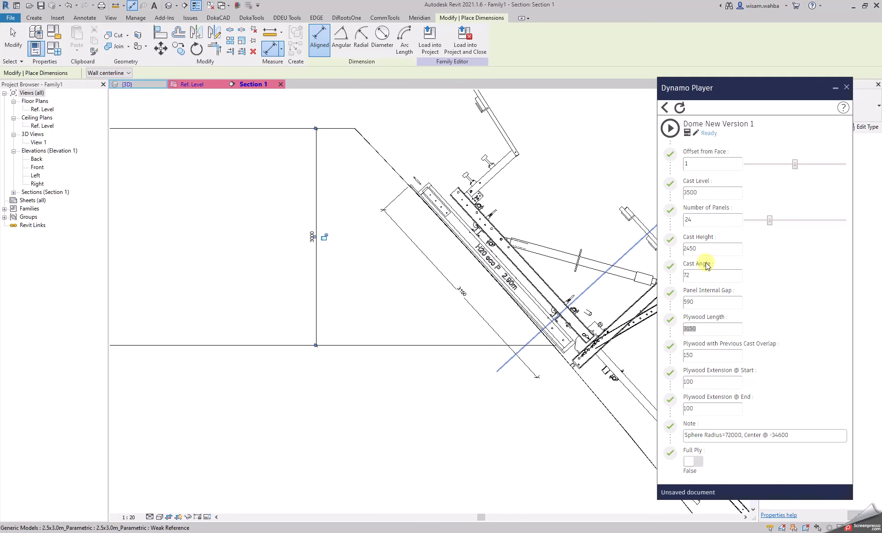
scroll(487, 252, down, 1)
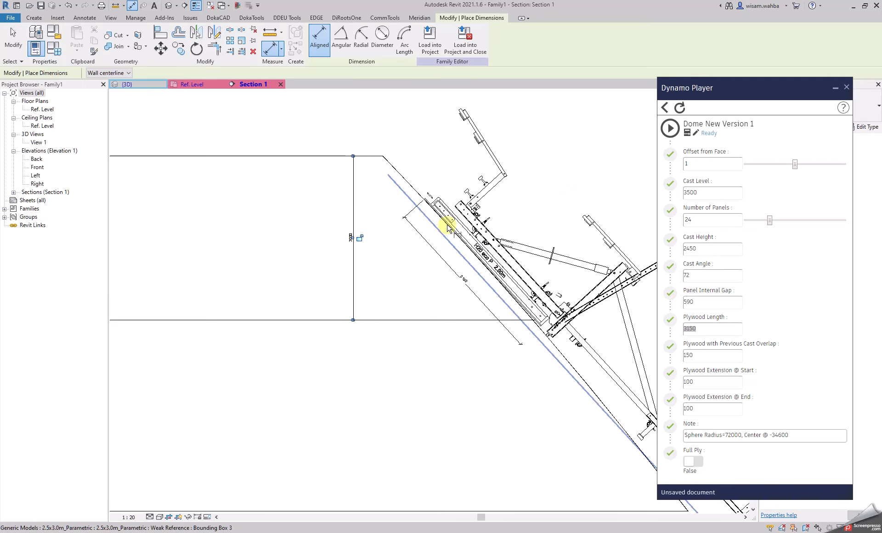
scroll(505, 310, down, 2)
scroll(405, 301, up, 3)
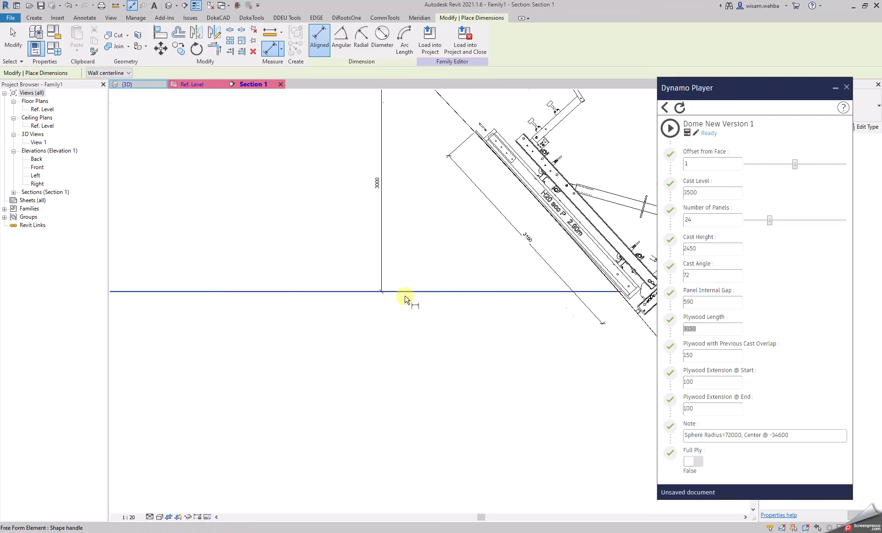
click(413, 293)
scroll(403, 259, down, 3)
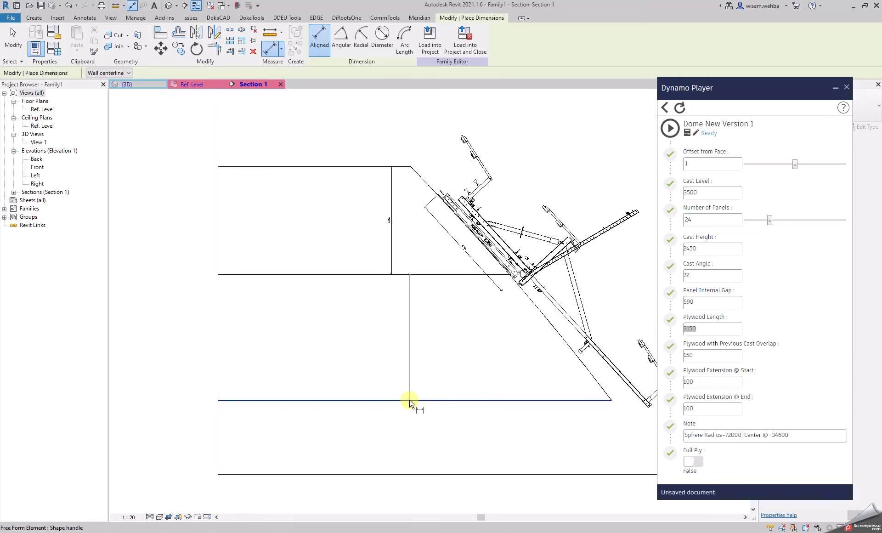
key(Escape)
key(Escape)
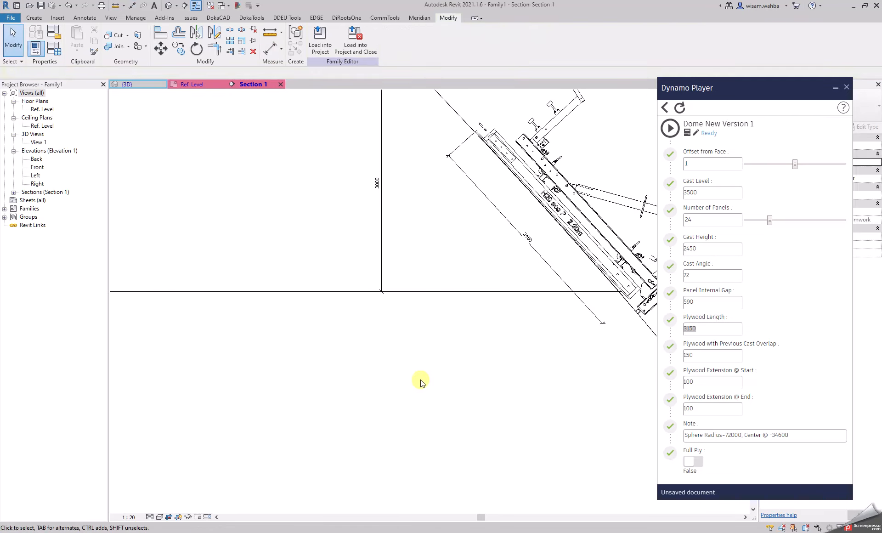
Place an aligned vertical dimension across the lower cast, from the joint between the casts to its bottom edge.
scroll(433, 317, down, 3)
click(271, 47)
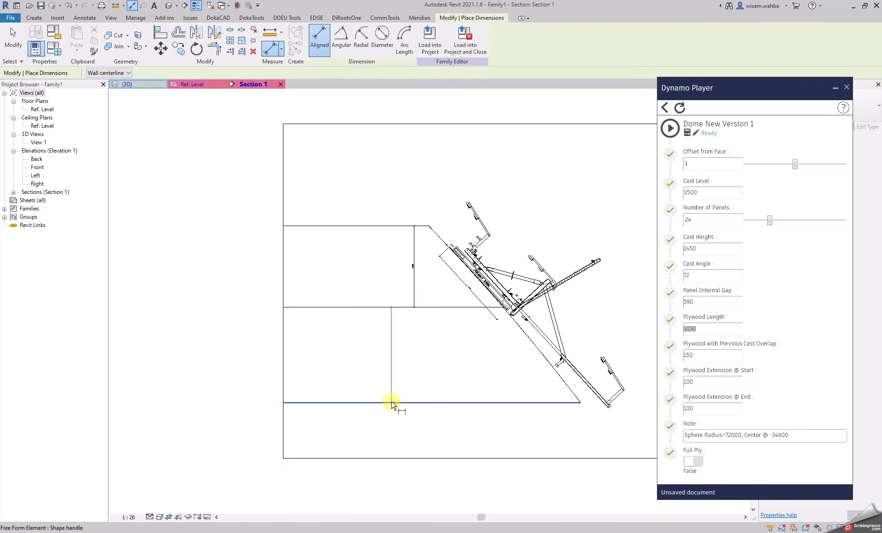
scroll(391, 404, up, 3)
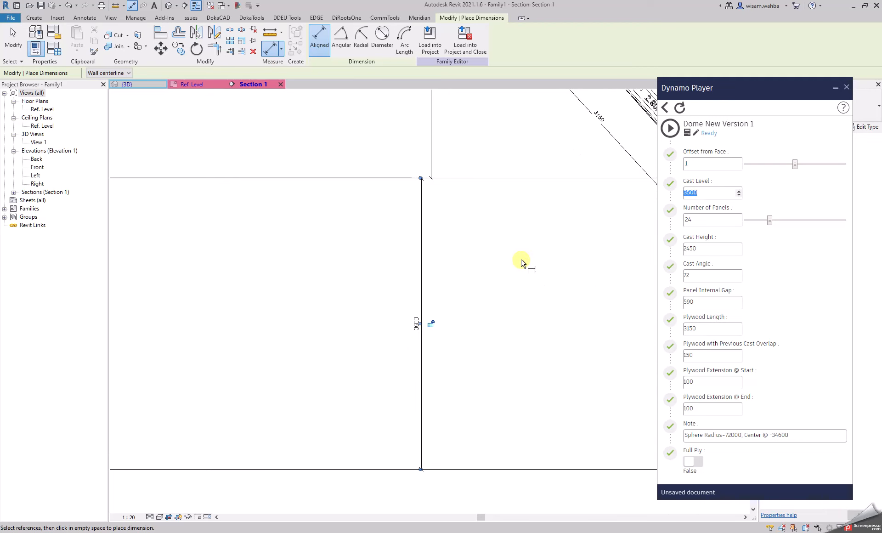
scroll(522, 263, down, 2)
click(500, 77)
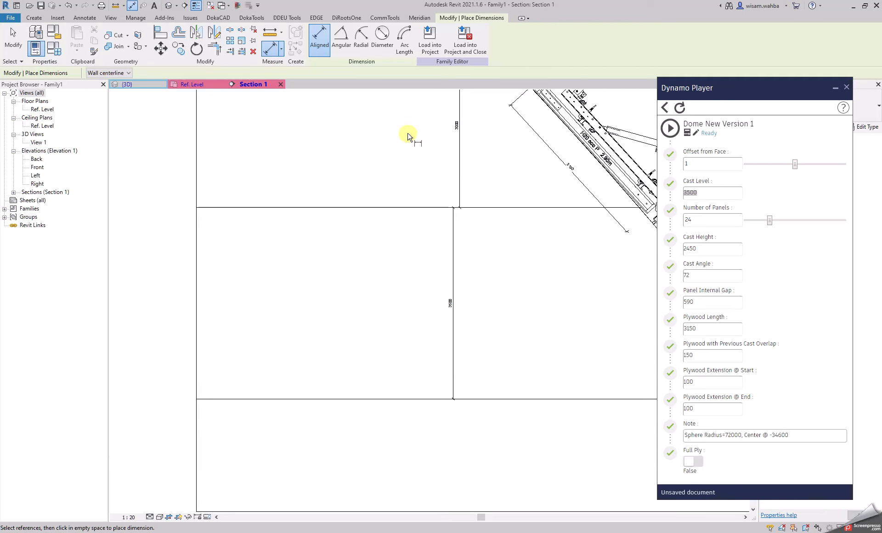
Temporarily hide the concrete cast bodies in the 3D view of Family Template.rfa.
click(154, 88)
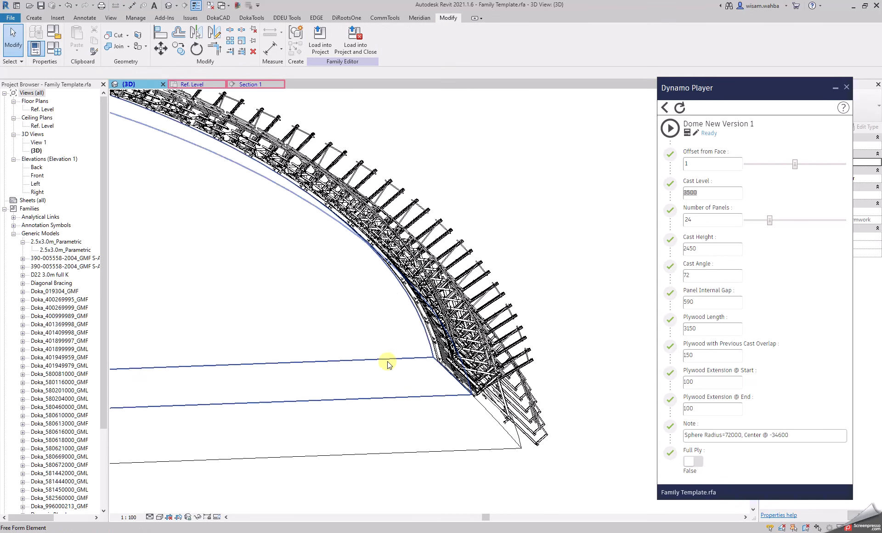
click(388, 364)
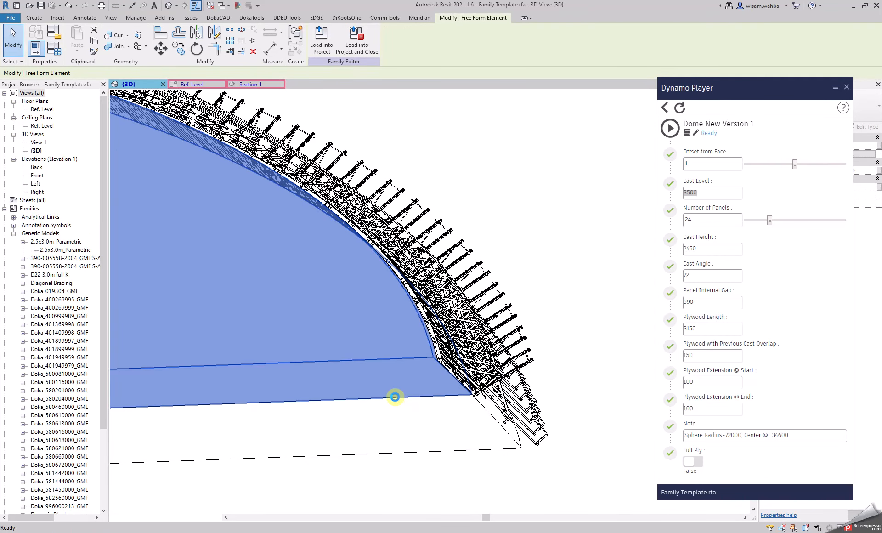
key(h)
key(h)
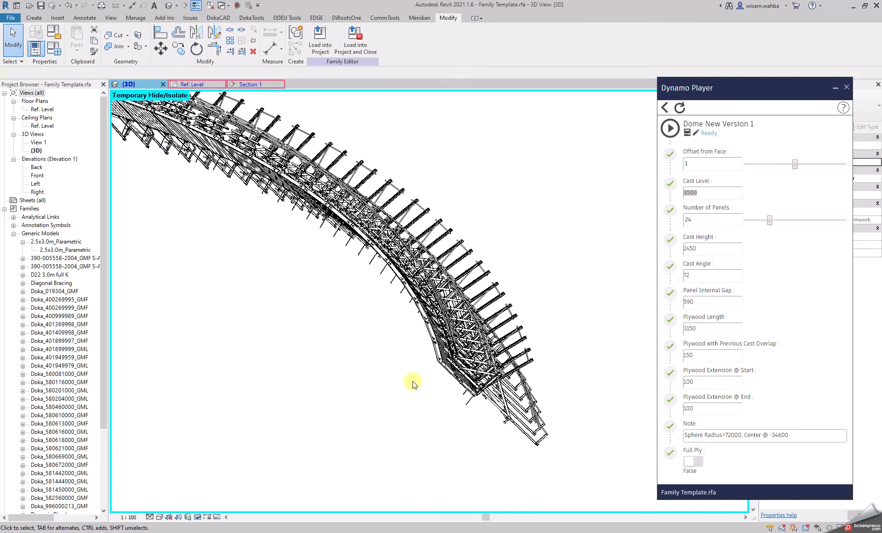
Close Dynamo Player and examine the exposed plywood faces, the gaps between panels, and the end of the formwork run.
shift+middle_drag(425, 385, 483, 317)
scroll(394, 215, up, 1)
scroll(393, 216, up, 3)
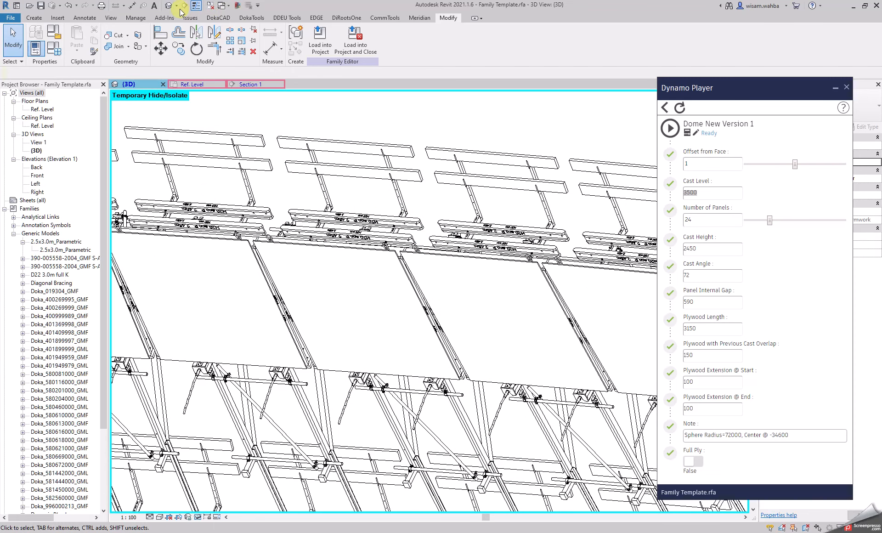
click(847, 87)
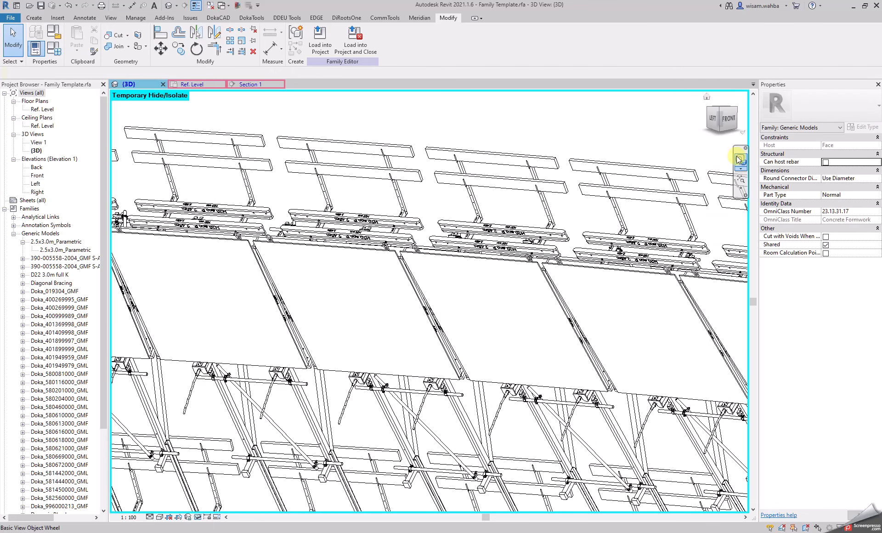
click(740, 159)
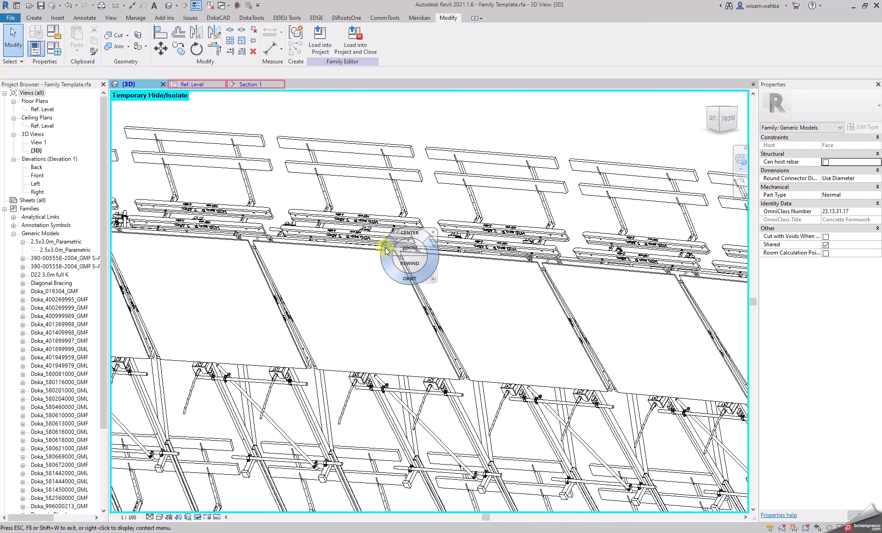
drag(399, 240, 383, 354)
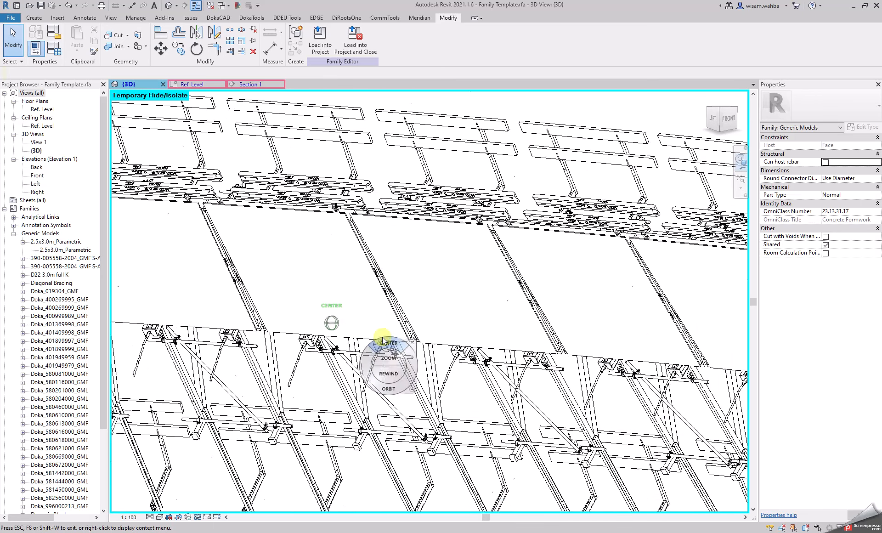
drag(400, 389, 481, 366)
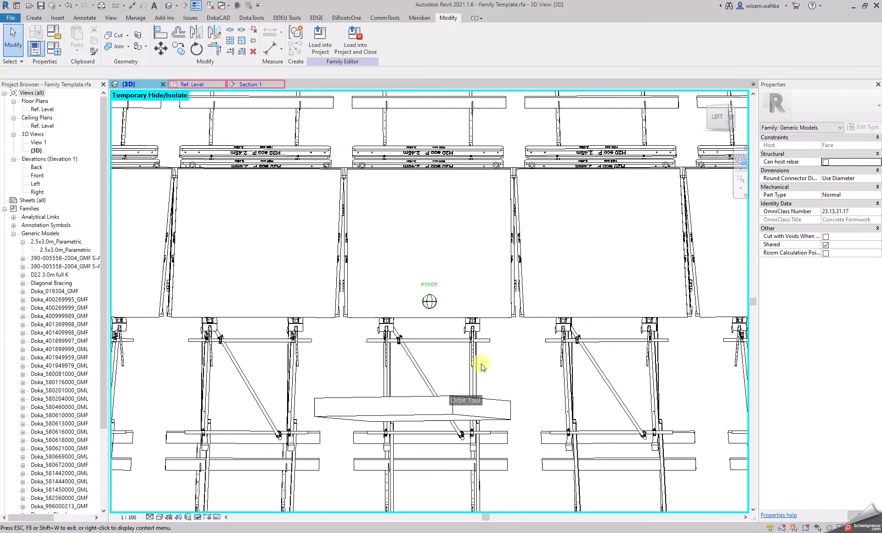
scroll(569, 160, up, 3)
scroll(412, 227, down, 3)
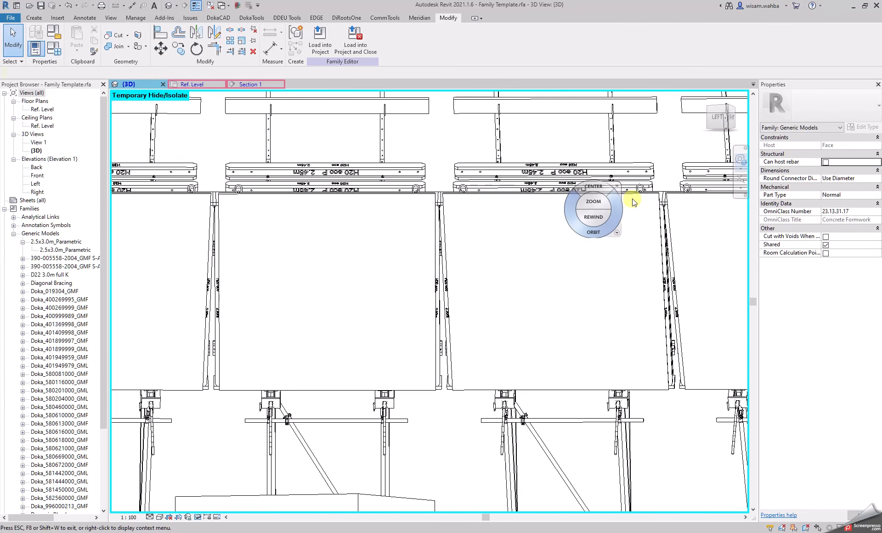
scroll(701, 183, up, 3)
scroll(335, 256, down, 3)
scroll(276, 229, down, 4)
scroll(505, 234, up, 4)
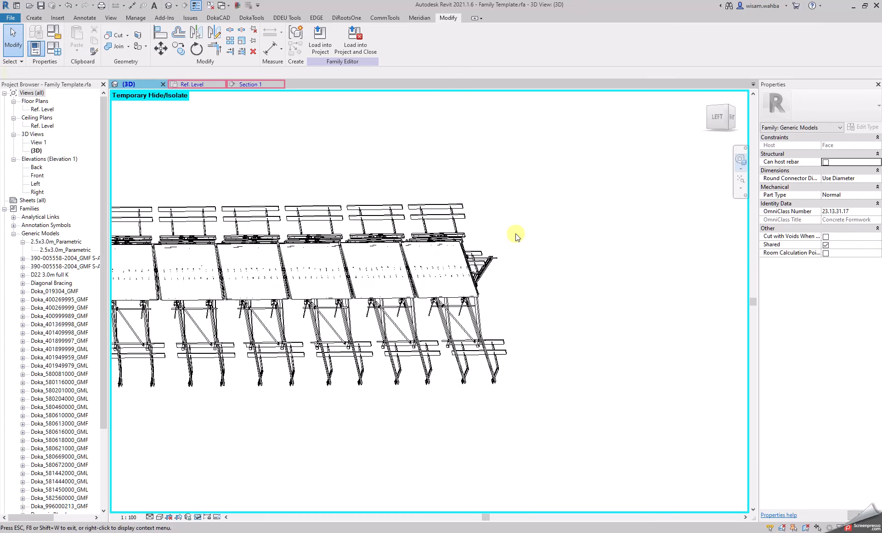
drag(491, 254, 473, 258)
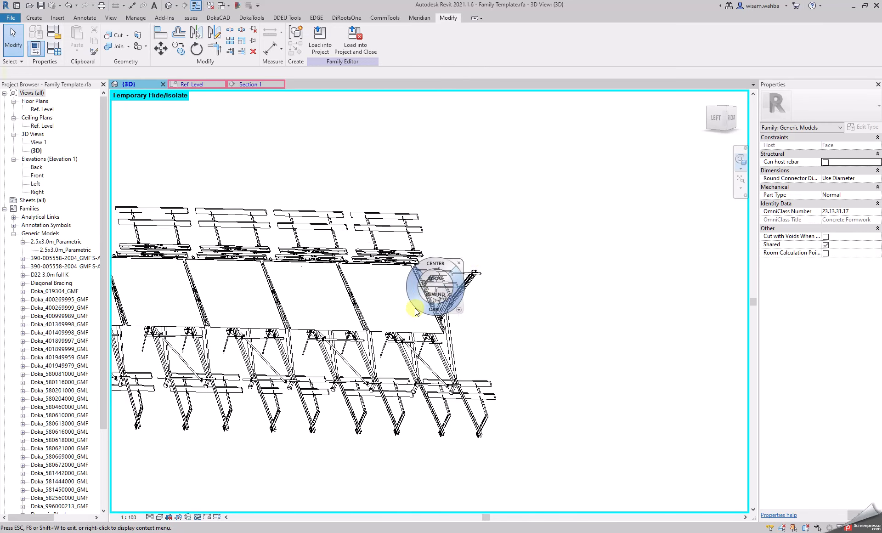
Examine the end of the formwork run and the beams, walers and struts behind the panels, then leave the navigation wheel.
scroll(436, 295, up, 3)
scroll(432, 294, down, 5)
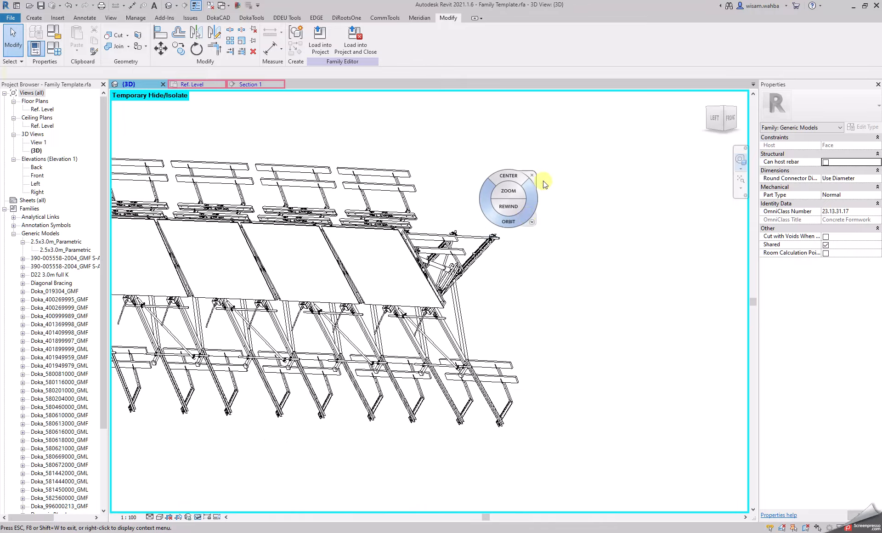
drag(525, 219, 360, 270)
scroll(472, 280, down, 5)
scroll(263, 382, up, 1)
scroll(510, 196, up, 6)
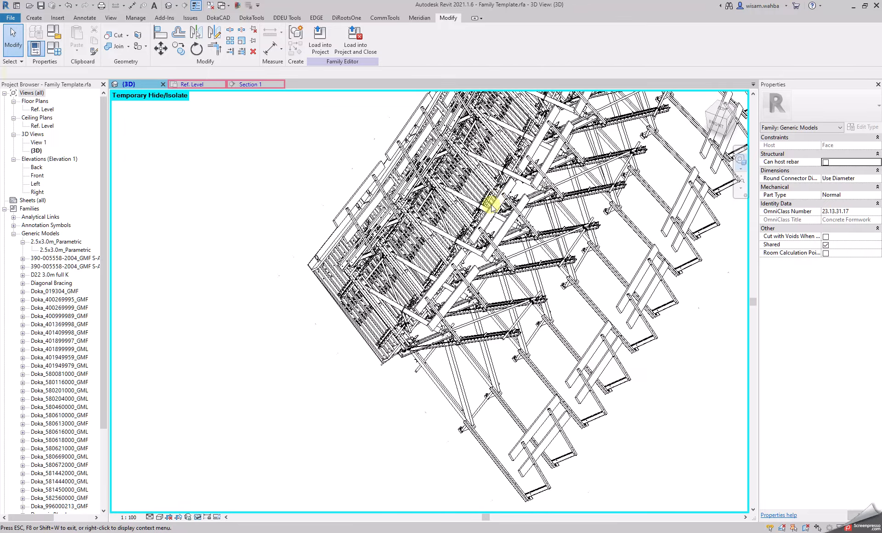
drag(504, 202, 446, 239)
middle_drag(483, 246, 721, 271)
middle_drag(211, 326, 395, 296)
scroll(388, 285, up, 3)
scroll(378, 205, up, 2)
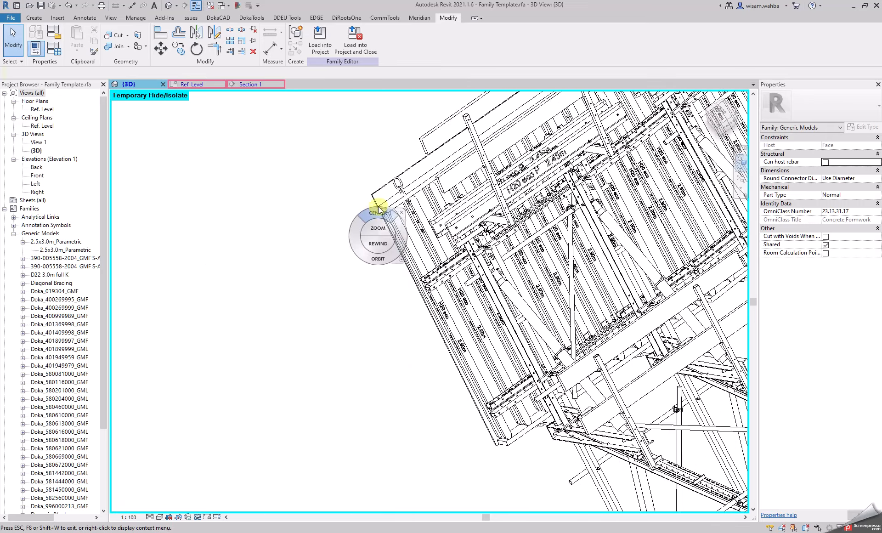
key(Escape)
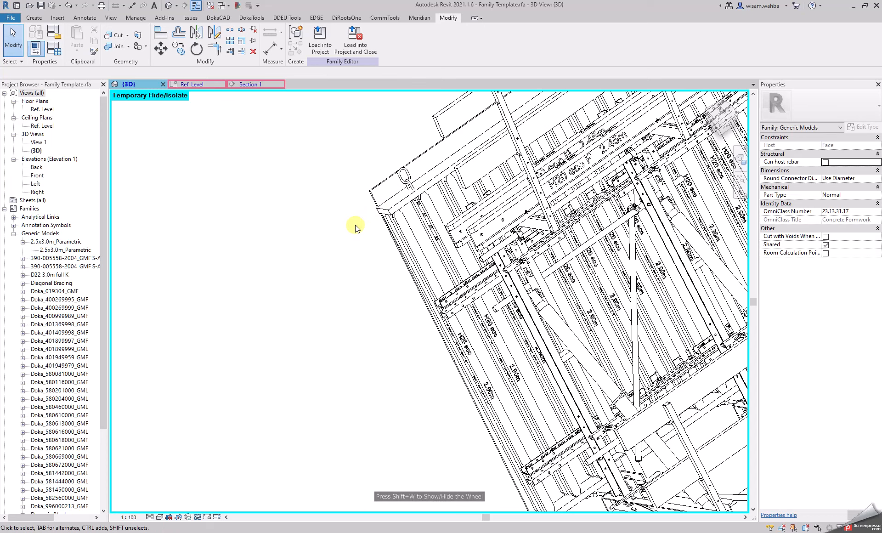
Restore the temporarily hidden casts in the 3D view and examine the end panel against the concrete.
key(r)
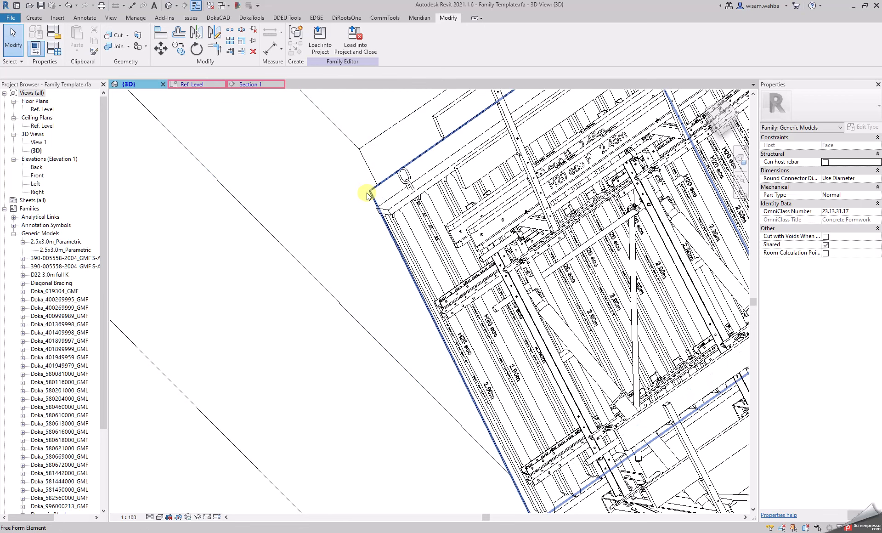
scroll(288, 212, down, 8)
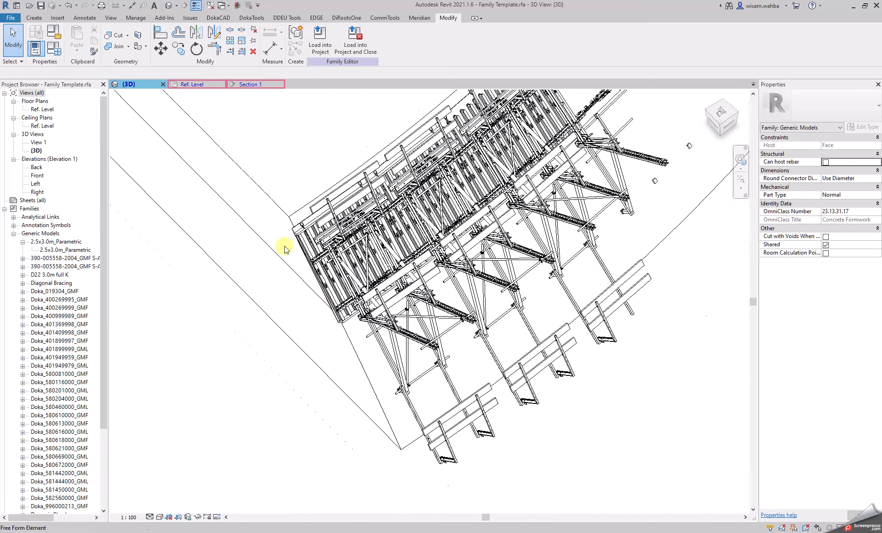
shift+middle_drag(542, 285, 382, 362)
scroll(611, 356, up, 1)
scroll(354, 358, up, 3)
scroll(448, 264, up, 2)
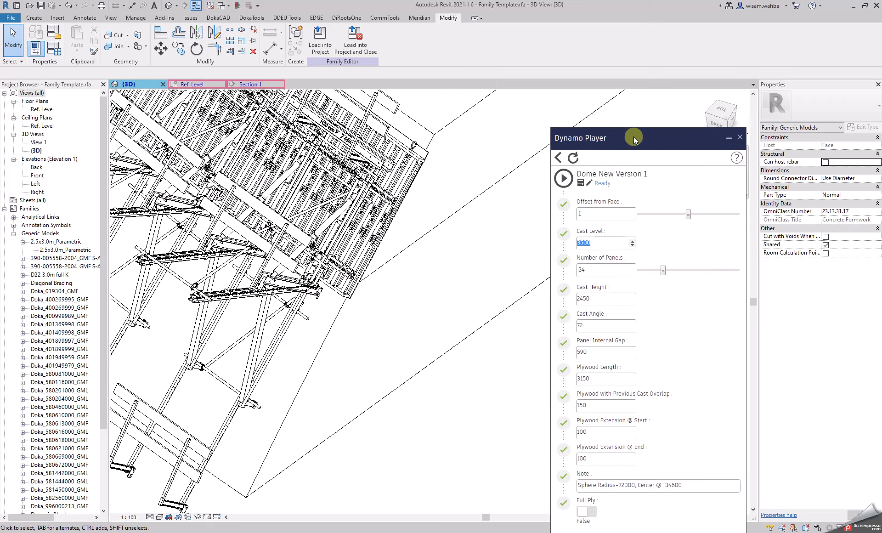
Place Dynamo Player beside the formwork and temporarily hide the upper cast in the 3D view of Family Template.rfa.
drag(633, 137, 625, 90)
scroll(456, 219, down, 2)
scroll(456, 218, down, 3)
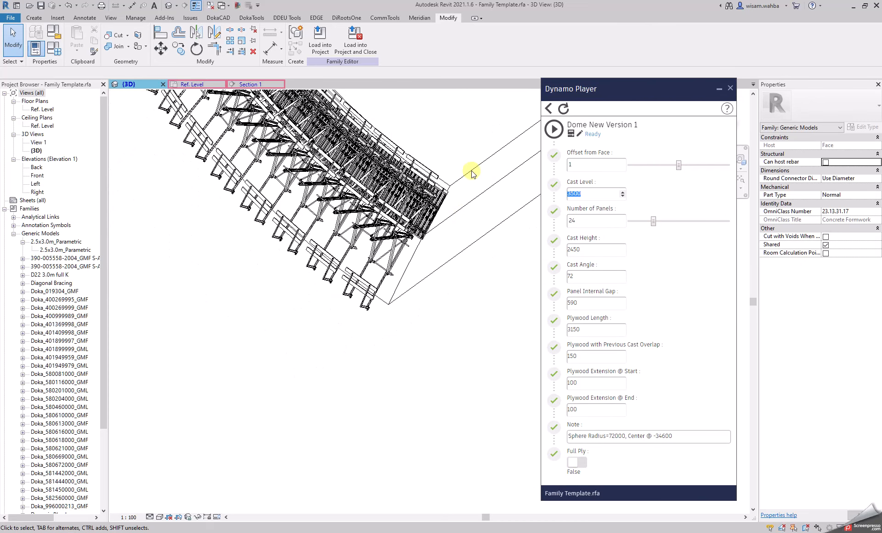
click(478, 169)
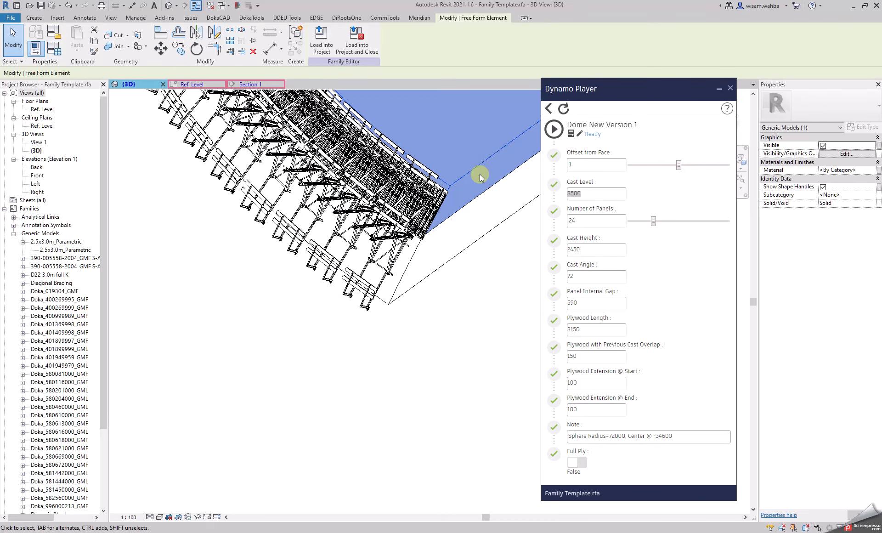
key(h)
key(h)
scroll(481, 235, down, 2)
shift+middle_drag(494, 304, 306, 265)
middle_drag(275, 147, 344, 234)
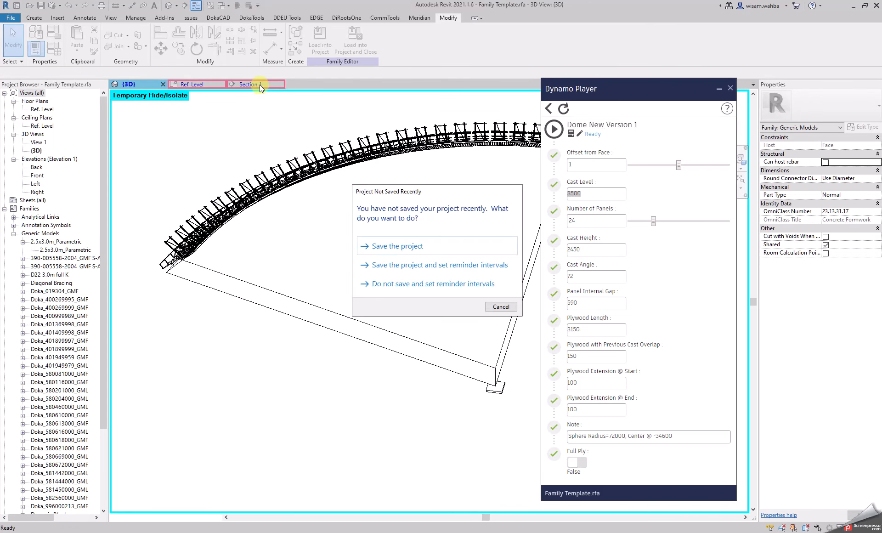
Dismiss the save reminder, open the default 3D view of Family1, and temporarily hide its upper cast.
key(Escape)
click(260, 84)
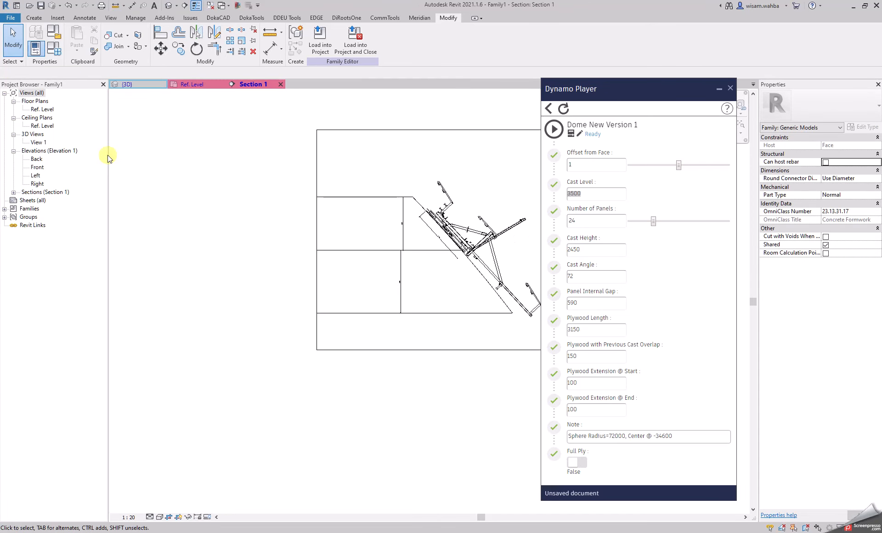
click(168, 7)
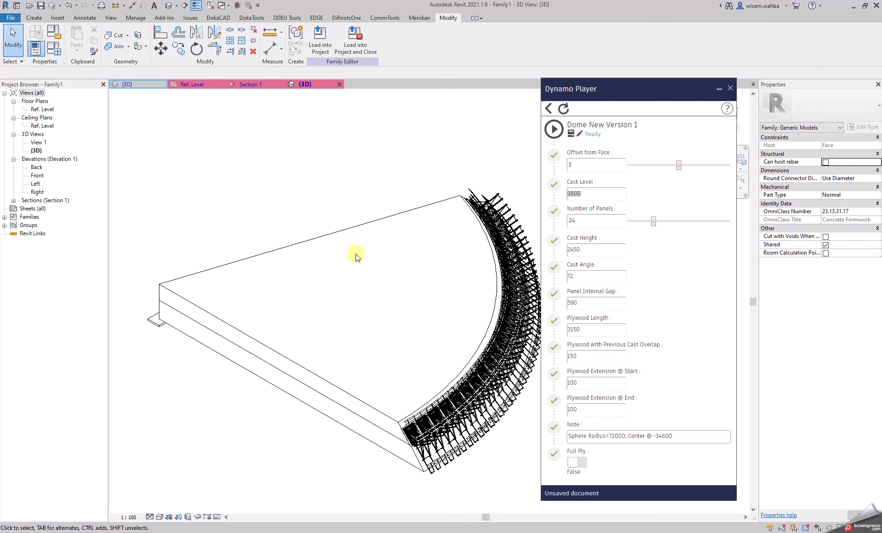
click(352, 227)
key(h)
key(h)
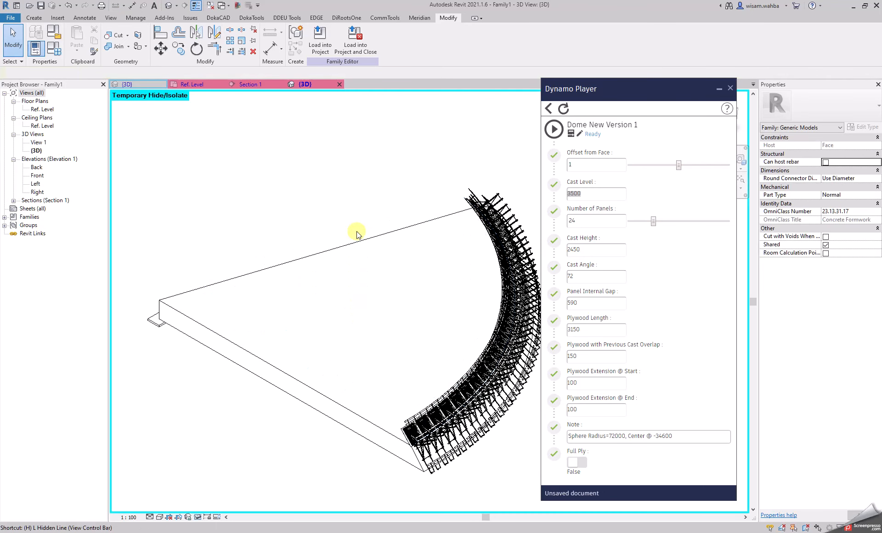
Examine the plywood faces and the joints between neighbouring panels along the formwork run in Family1's 3D view.
shift+middle_drag(392, 292, 350, 266)
scroll(404, 296, up, 5)
scroll(425, 311, up, 5)
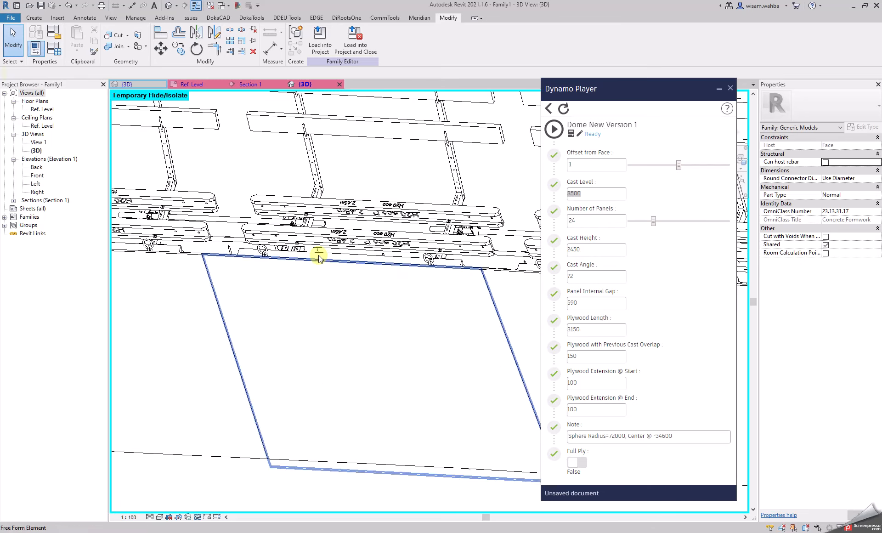
scroll(398, 270, down, 2)
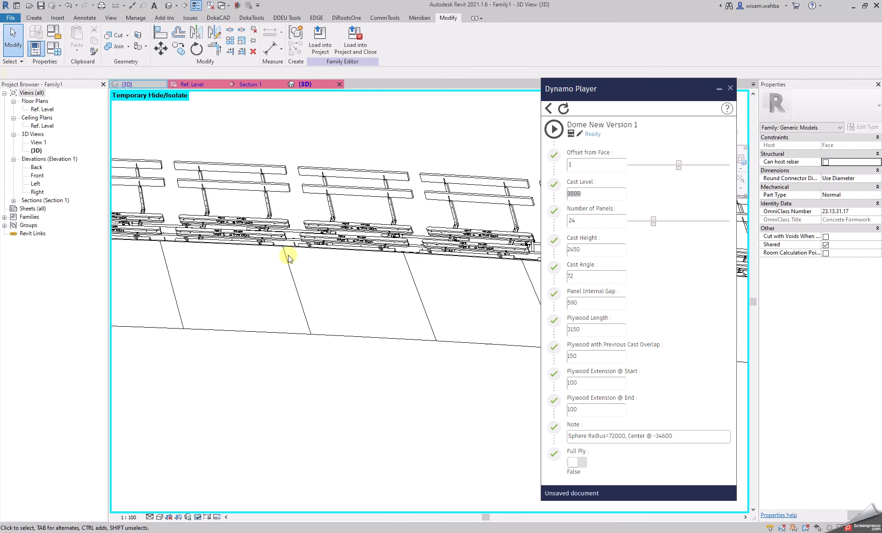
scroll(285, 244, down, 3)
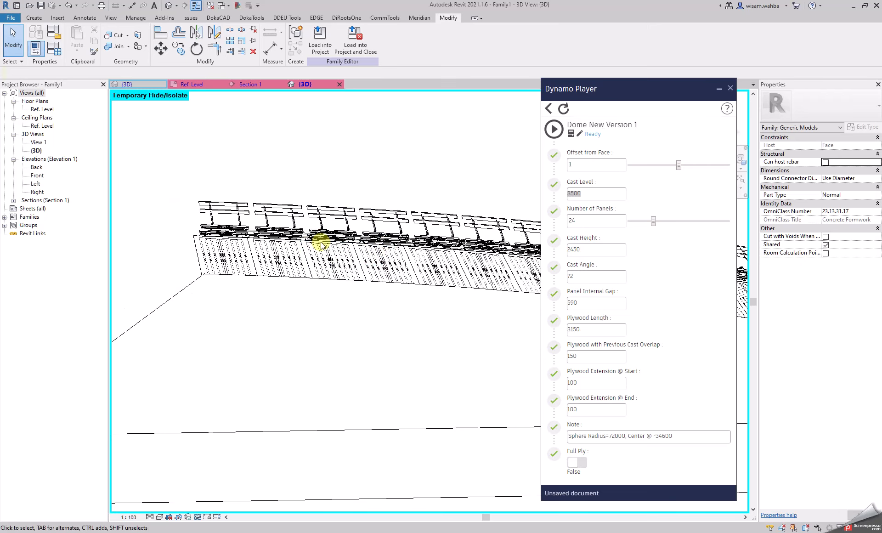
scroll(330, 250, up, 2)
scroll(380, 259, up, 2)
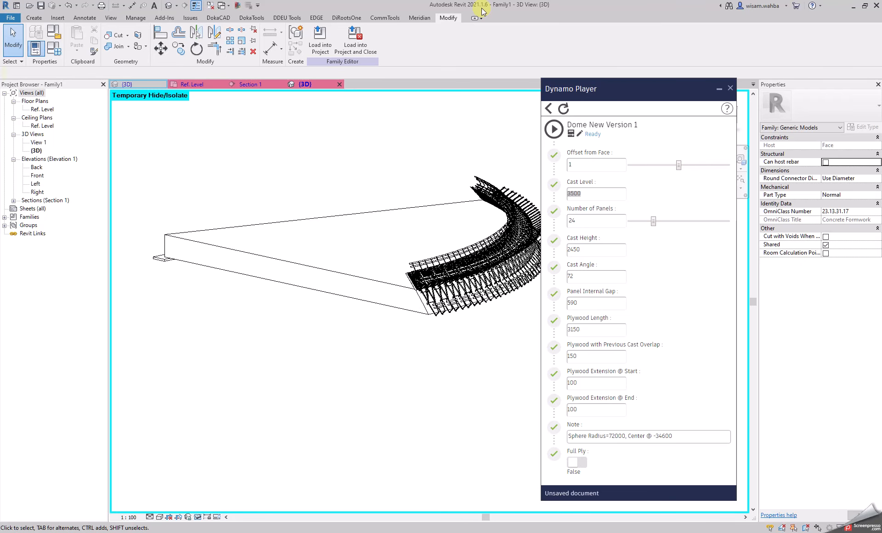
scroll(451, 173, up, 1)
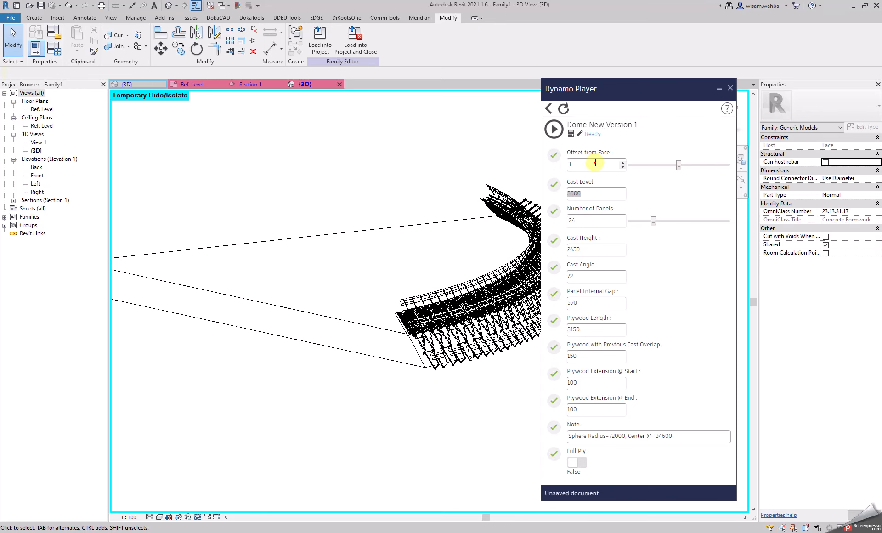
Open Section 1 of Family1 and examine the plywood line against the sloped face of the upper cast.
click(269, 84)
scroll(429, 202, up, 3)
scroll(390, 204, up, 2)
scroll(400, 203, down, 1)
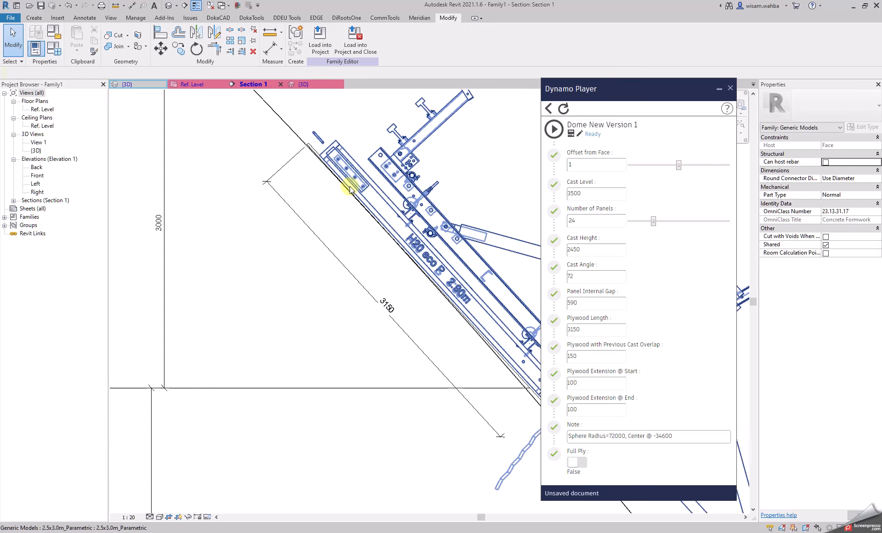
scroll(349, 186, down, 2)
Switch to AutoCAD's Drawing2.dwg and set the viewport's visual style to Conceptual.
click(234, 497)
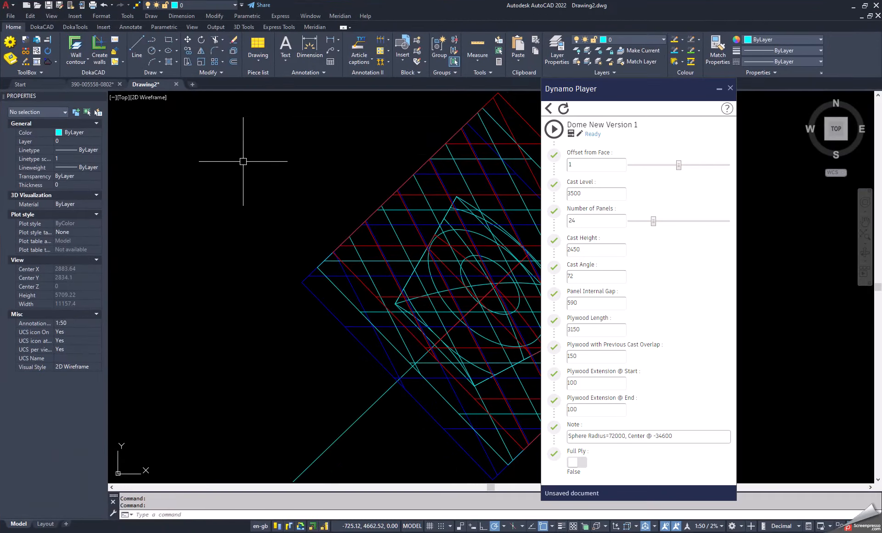
scroll(263, 176, down, 6)
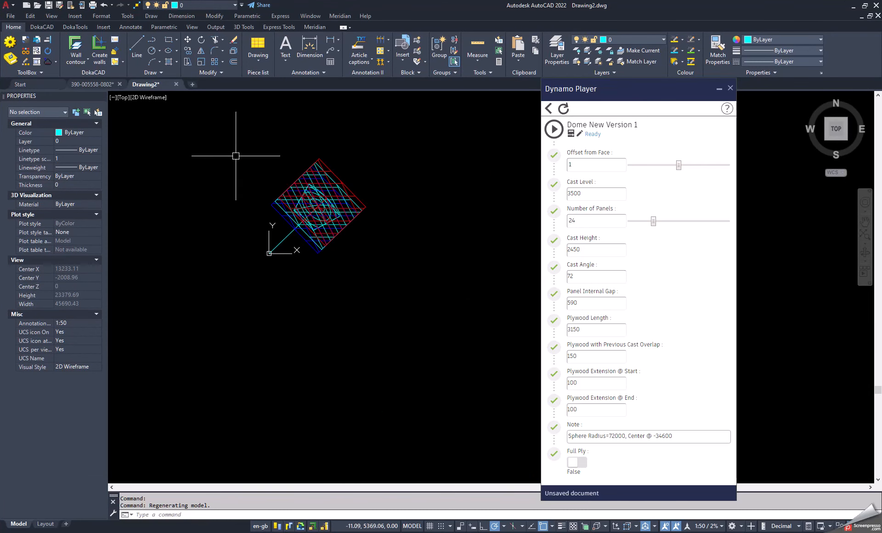
click(155, 98)
click(184, 130)
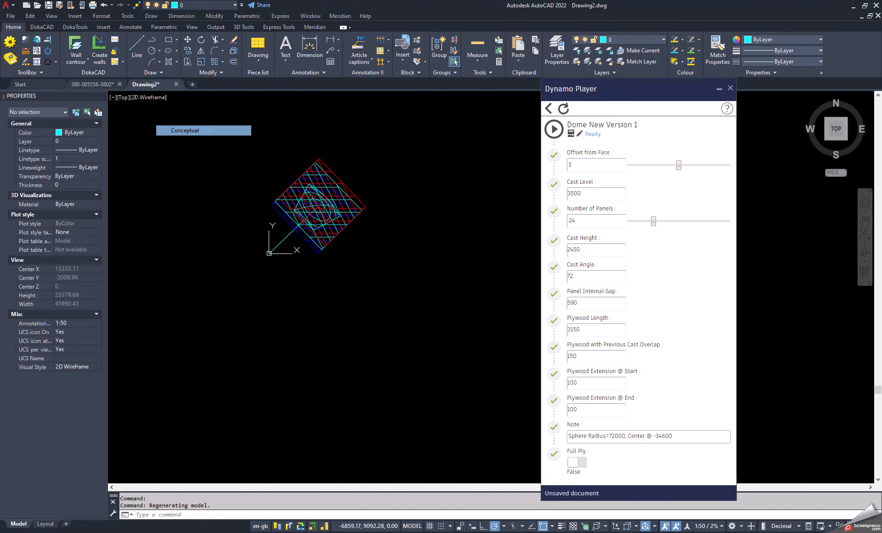
Examine the curved dome patch and the three parallel planar surfaces around it from the side in 3D.
scroll(355, 223, up, 6)
scroll(449, 250, down, 6)
shift+middle_drag(449, 250, 354, 179)
scroll(360, 228, up, 6)
shift+middle_drag(360, 228, 276, 189)
scroll(374, 295, up, 8)
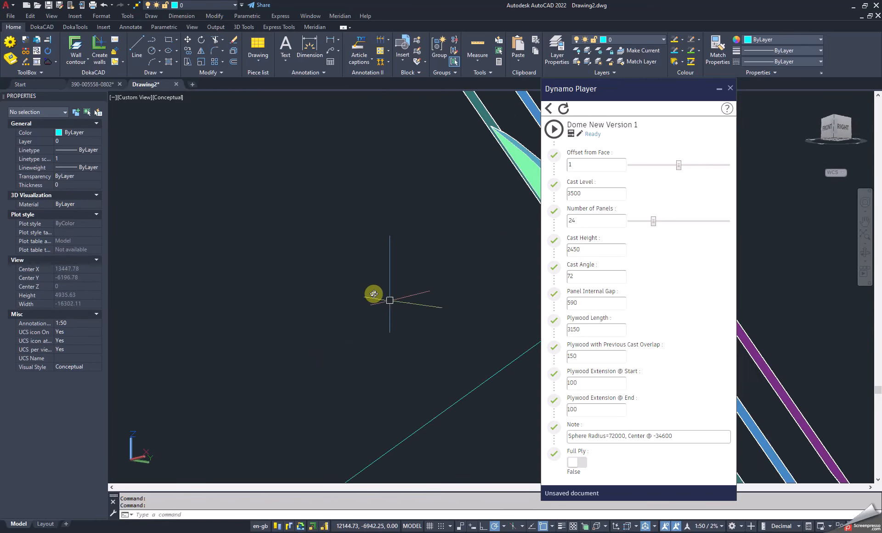
shift+middle_drag(299, 294, 398, 359)
scroll(398, 359, down, 6)
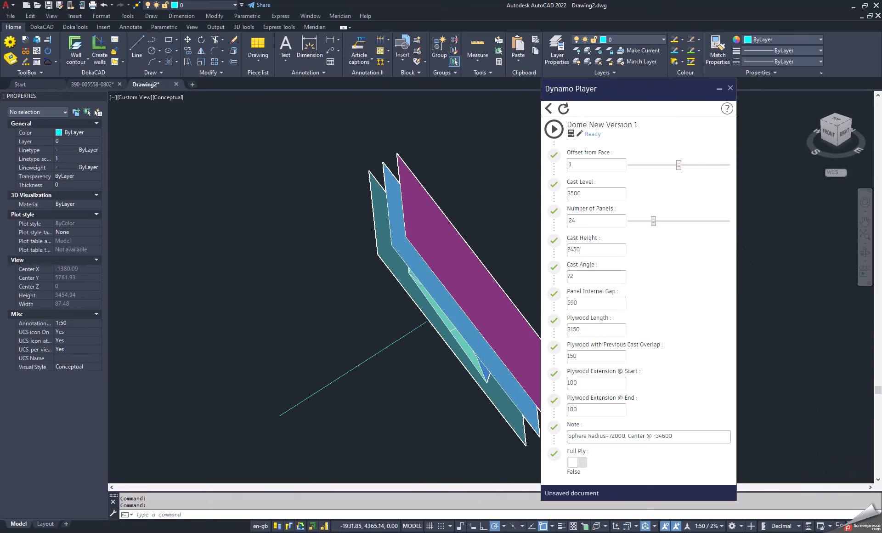
shift+middle_drag(350, 335, 321, 319)
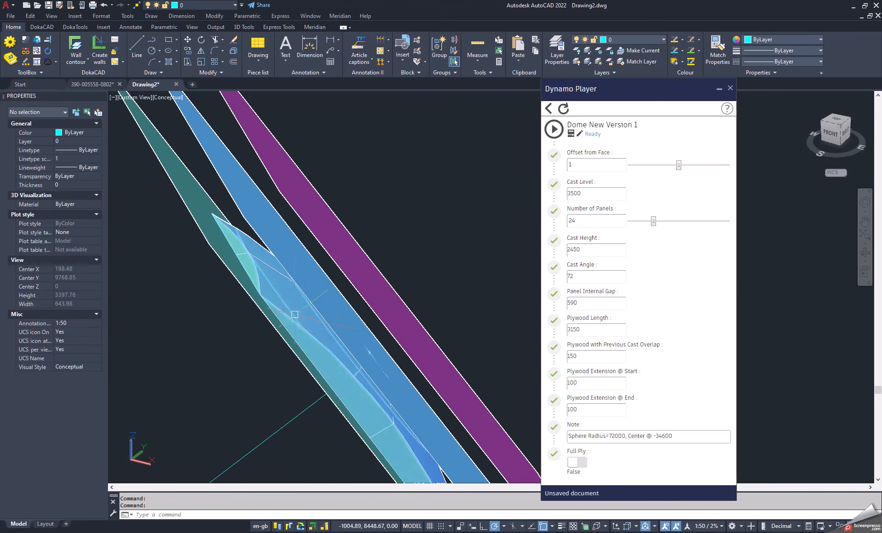
Pick out the curved dome patch and the planar surface behind it to compare them, then clear the selection.
click(297, 315)
scroll(307, 301, down, 1)
key(Escape)
click(267, 262)
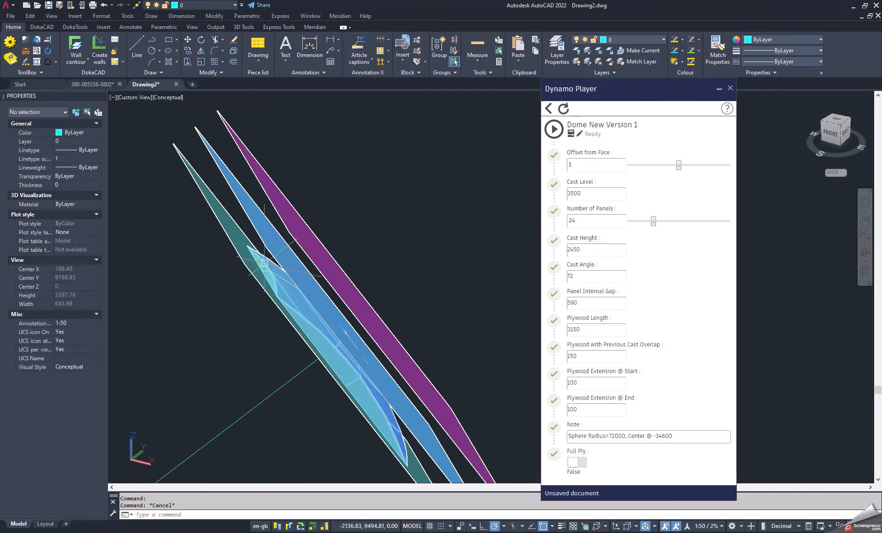
key(Escape)
click(230, 219)
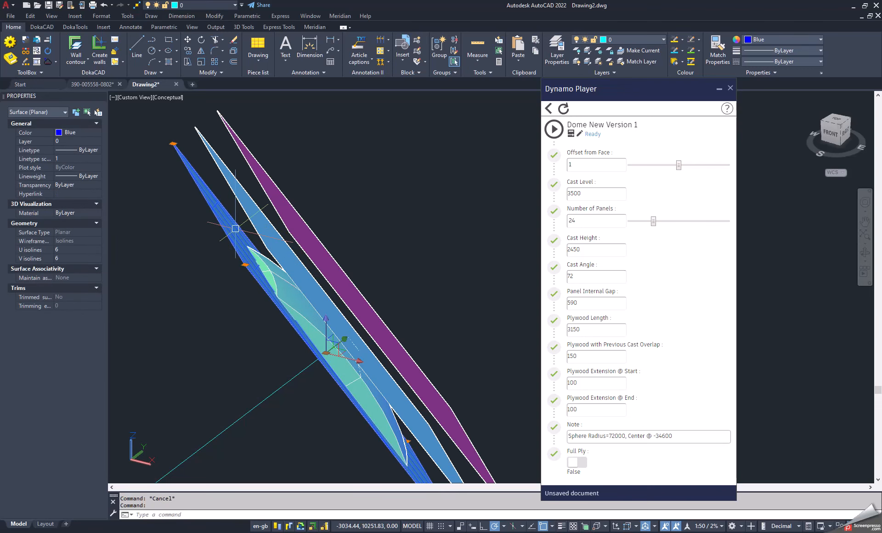
key(Escape)
View the parallel planes nearly edge-on and select the middle planar surface.
scroll(278, 244, down, 3)
mouse_move(278, 245)
shift+middle_down()
mouse_move(300, 245)
mouse_move(290, 249)
shift+middle_up()
scroll(288, 252, up, 2)
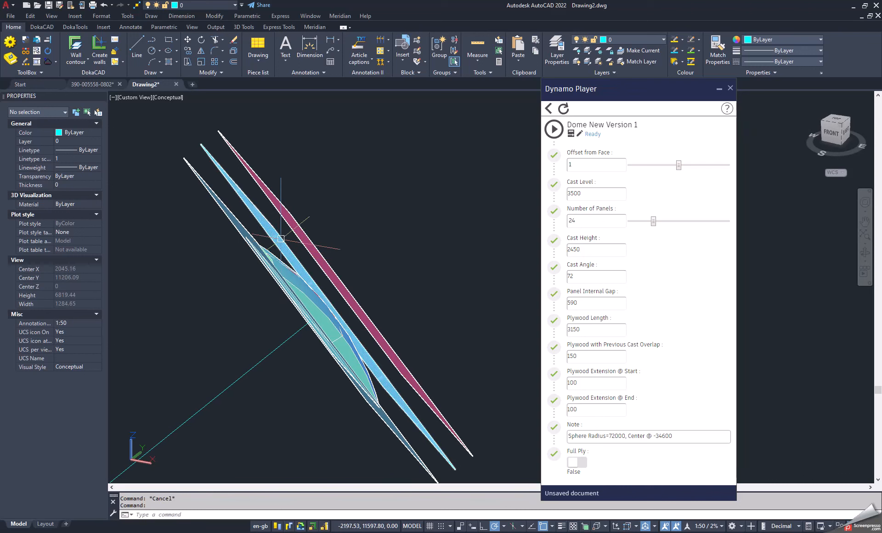
click(282, 245)
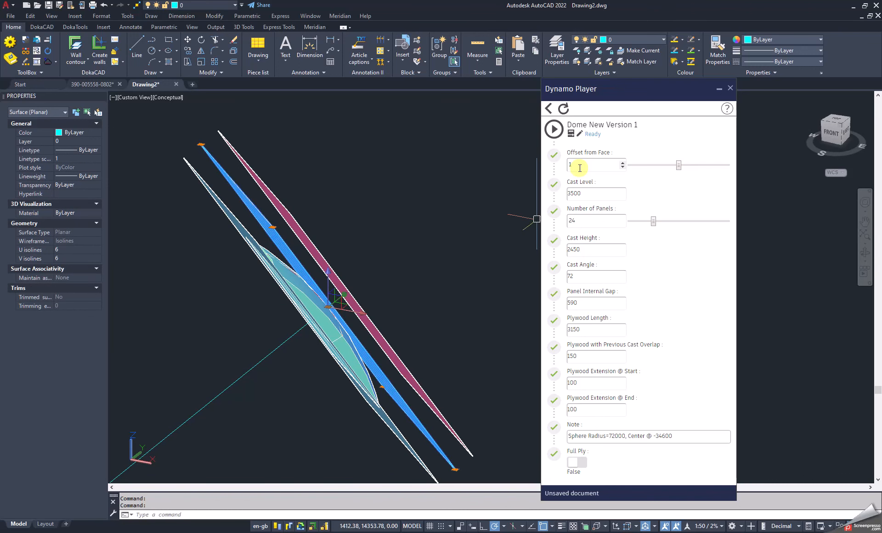
Vary Offset from Face in Dynamo Player, trying 0.38 and 1.21 before setting it to 1.52.
drag(678, 164, 630, 169)
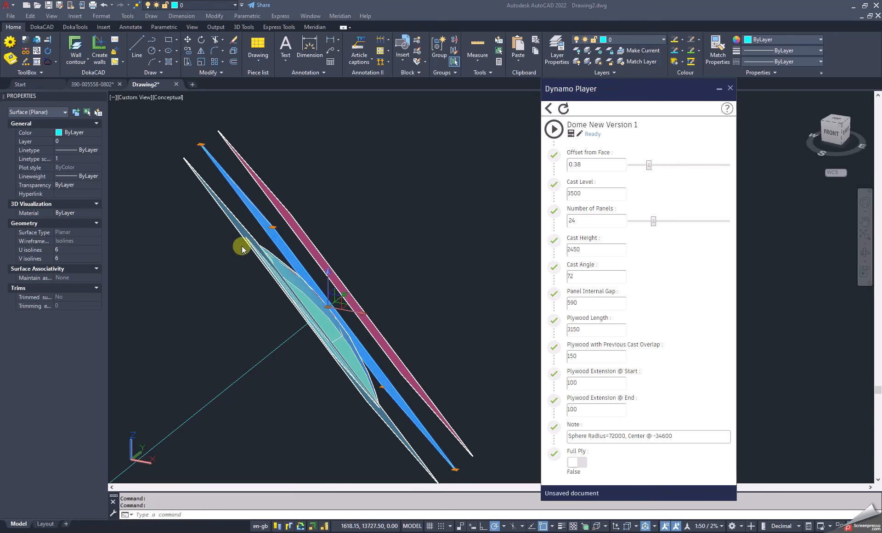
drag(648, 164, 655, 166)
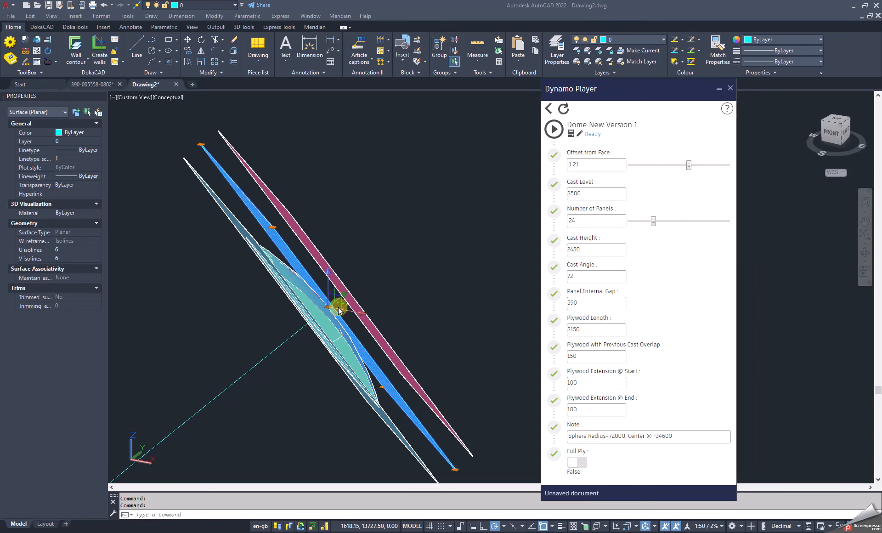
drag(689, 165, 703, 165)
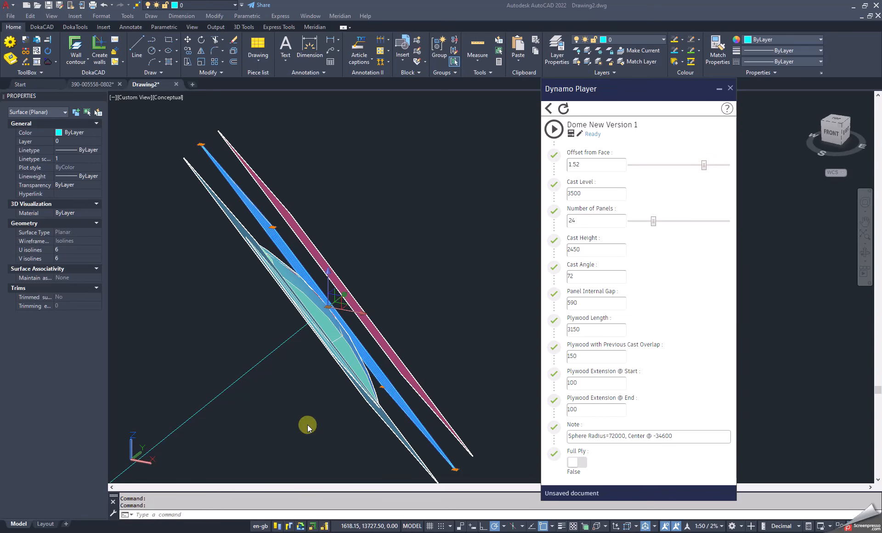
Switch back to Revit's Section 1 and examine the gap between the plywood and the cast face up close.
mouse_move(450, 9)
mouse_down()
mouse_move(569, 44)
mouse_move(881, 36)
mouse_up()
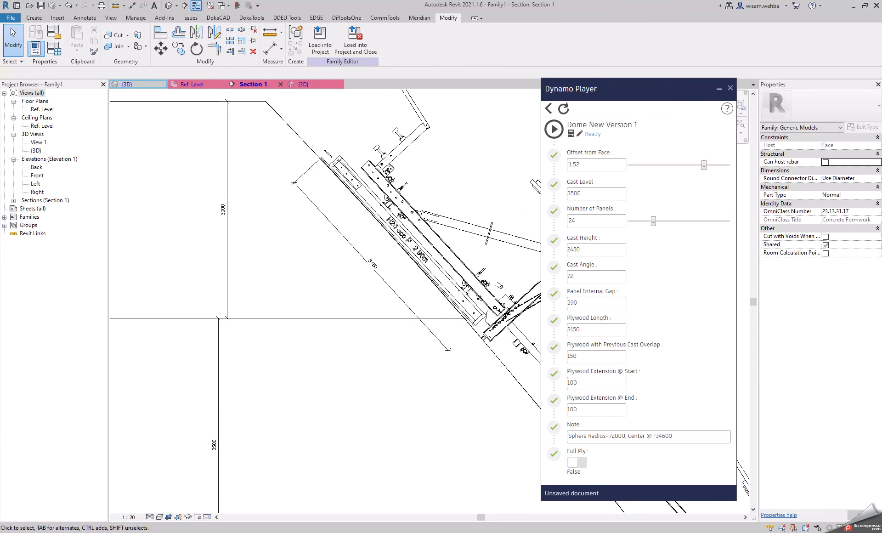
scroll(398, 269, up, 5)
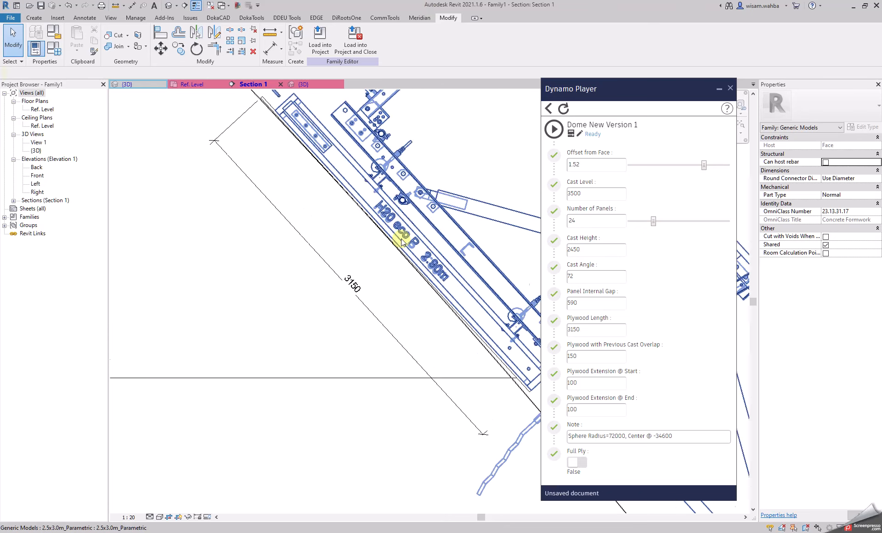
scroll(397, 268, up, 2)
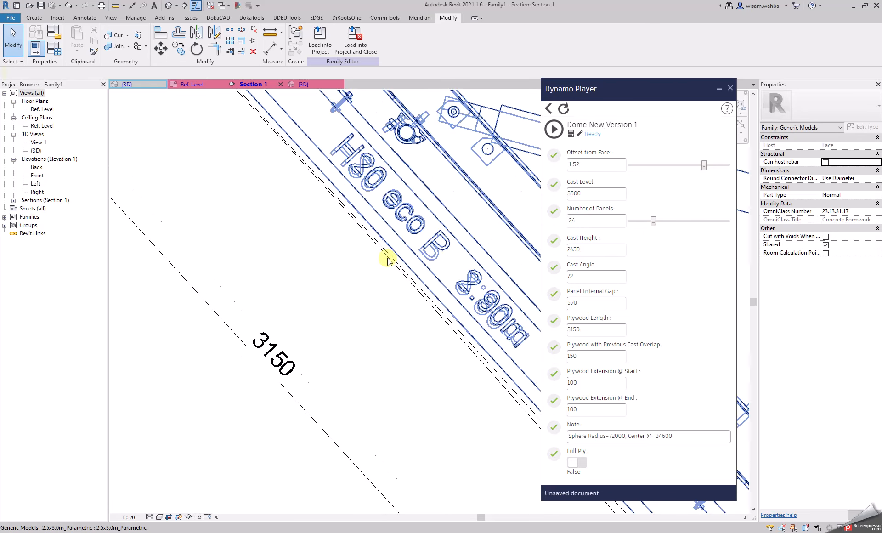
Set Offset from Face to 2 and run the dome script in Family Template.rfa, with Section 1 shown unobstructed.
drag(707, 167, 728, 165)
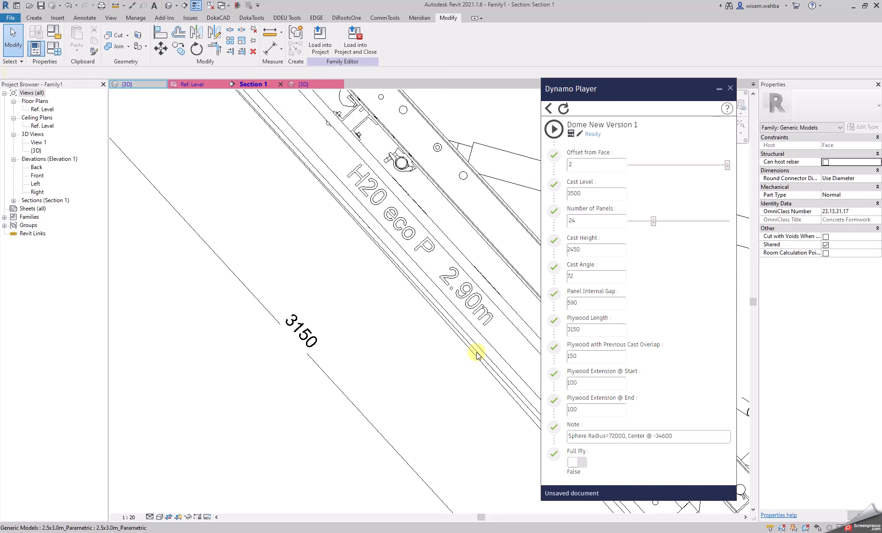
click(148, 84)
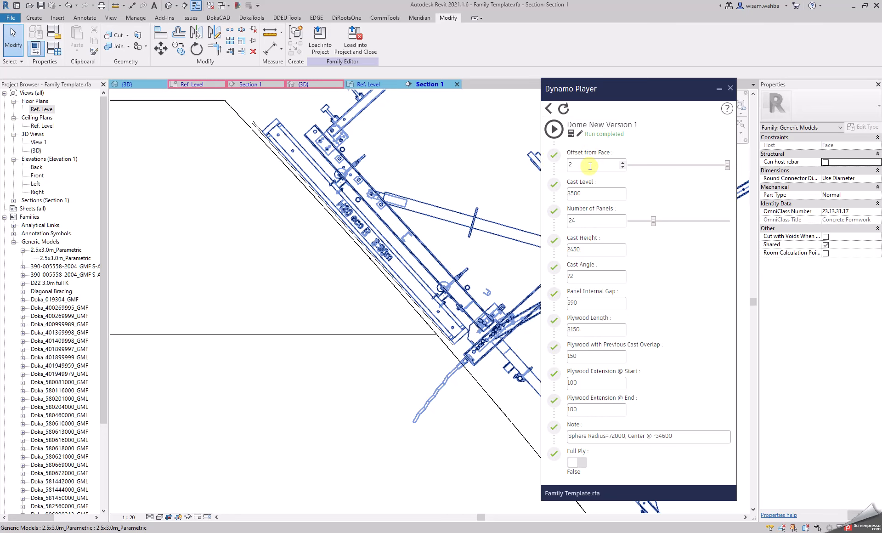
click(620, 86)
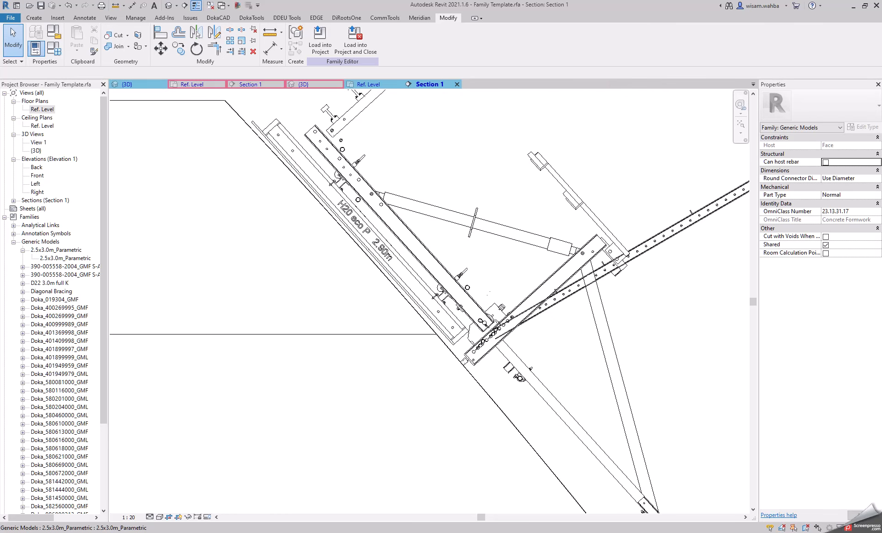
Display Family Template.rfa's Section 1 in the Shaded visual style and inspect the panel's plywood against the cast face.
scroll(322, 197, up, 4)
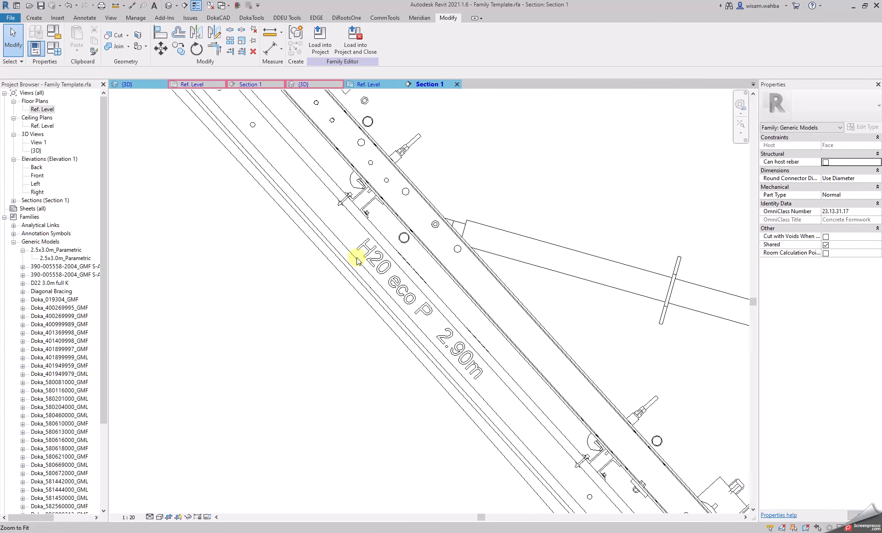
scroll(357, 260, down, 2)
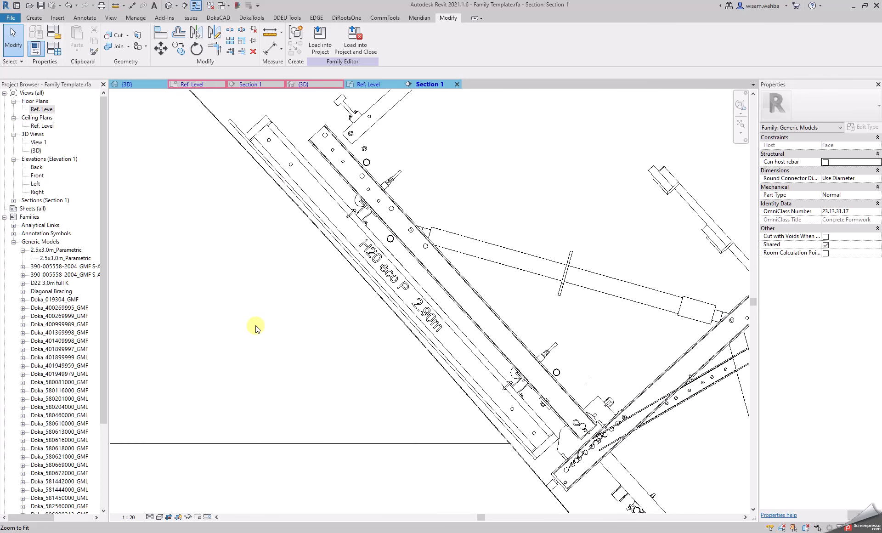
click(157, 517)
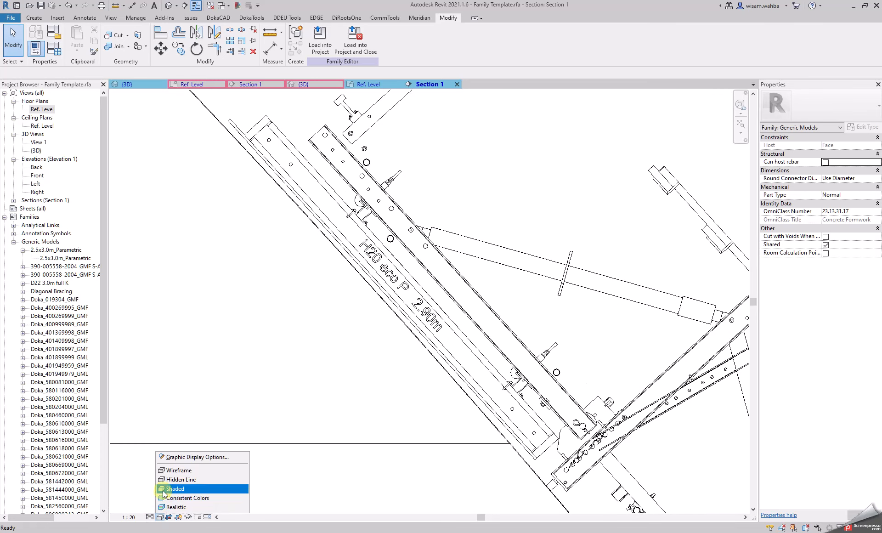
click(163, 494)
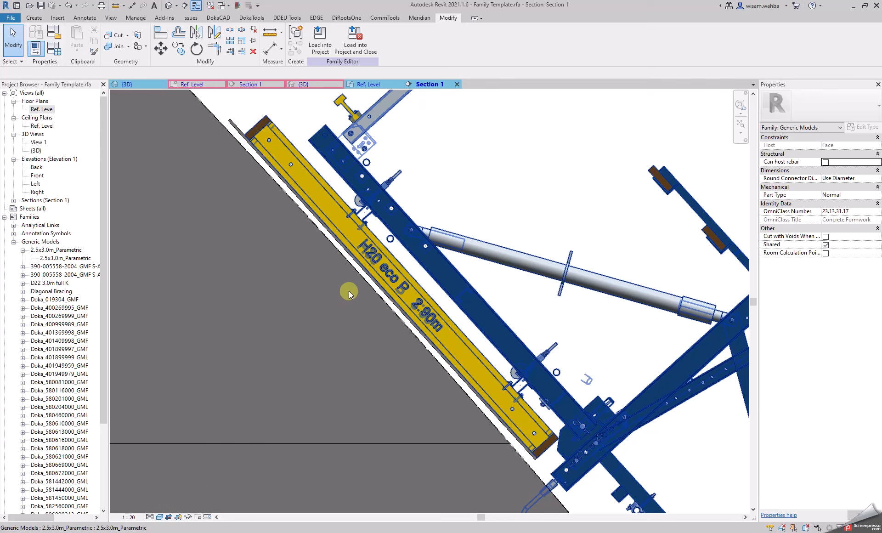
scroll(478, 151, down, 2)
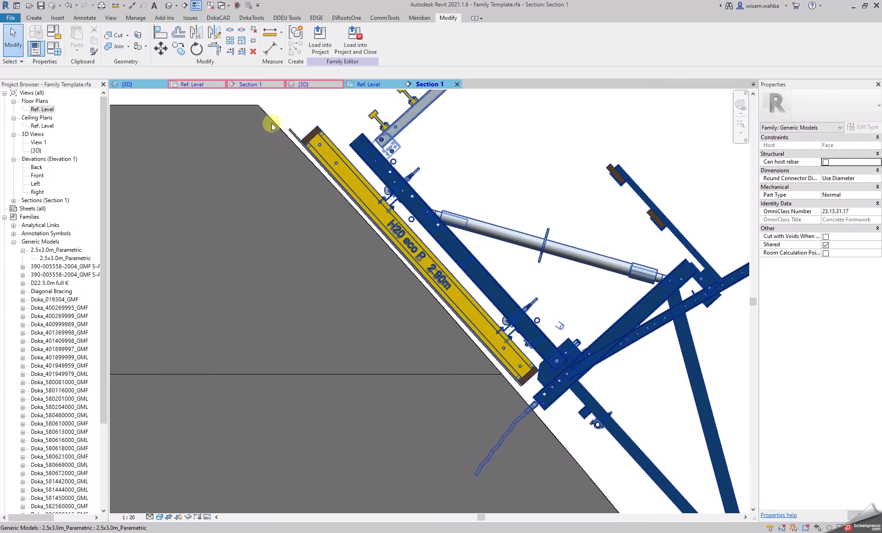
Switch to Family1's Section 1 and display it in the Shaded visual style.
click(316, 82)
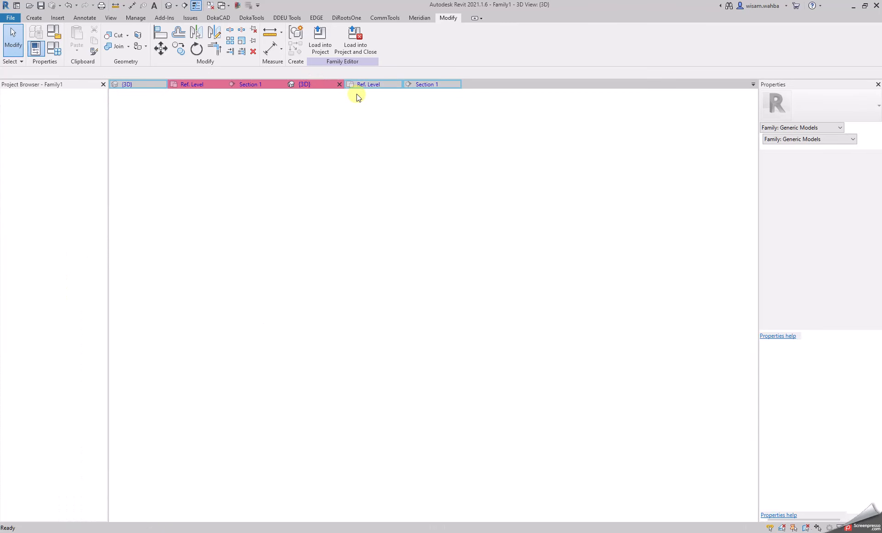
key(Escape)
click(260, 84)
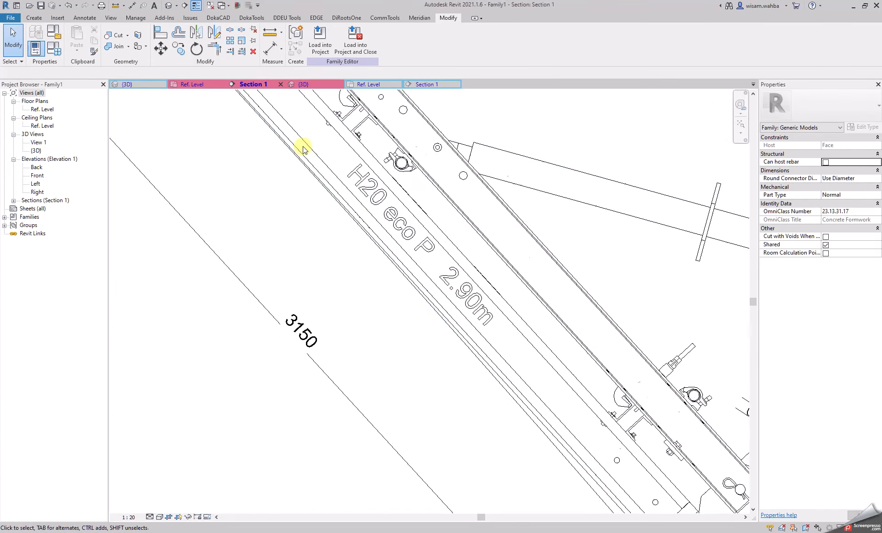
click(160, 518)
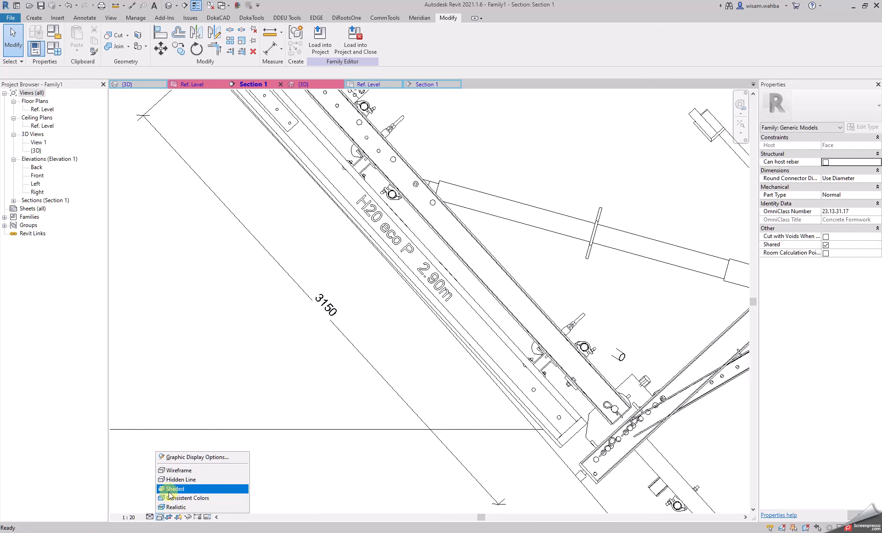
click(167, 488)
Examine the gap between the H20 beam panel's plywood and the shaded cast face along the 3150 dimension.
scroll(418, 220, down, 2)
scroll(420, 217, up, 2)
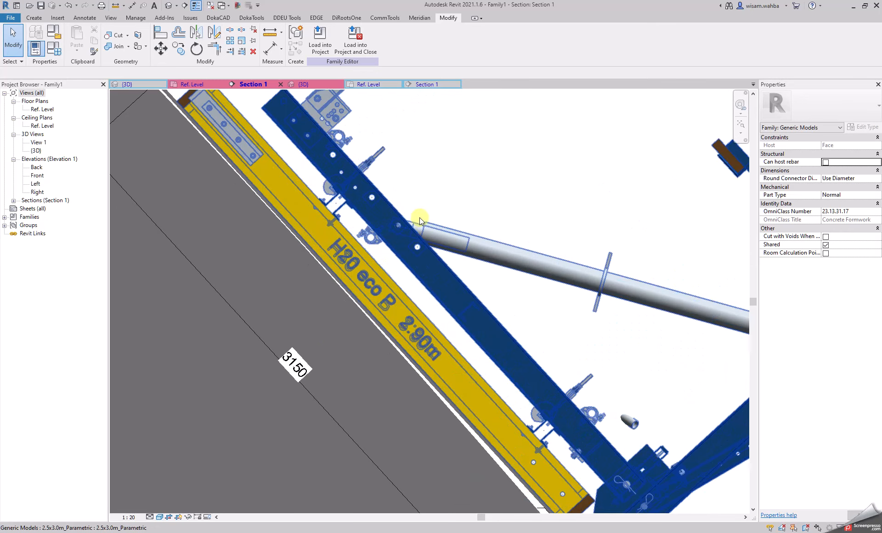
scroll(366, 282, up, 2)
scroll(361, 275, down, 1)
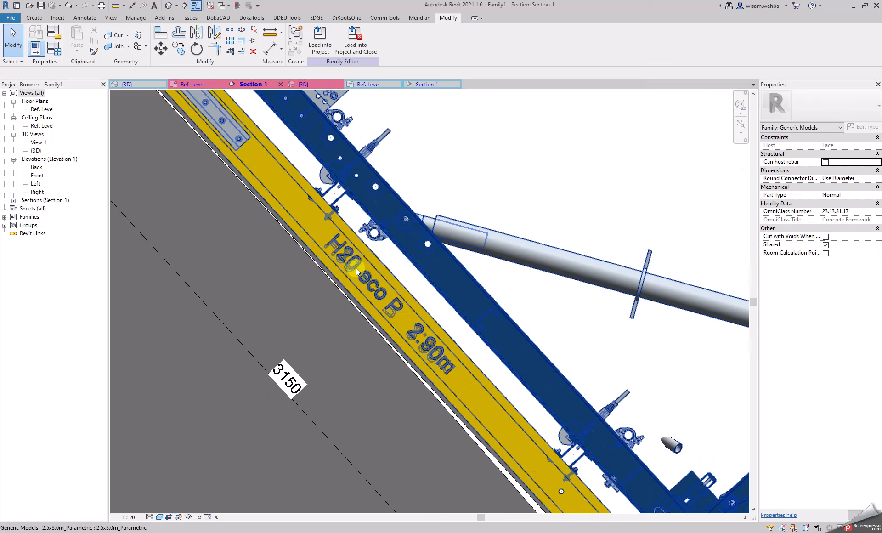
scroll(356, 268, down, 2)
scroll(411, 261, up, 1)
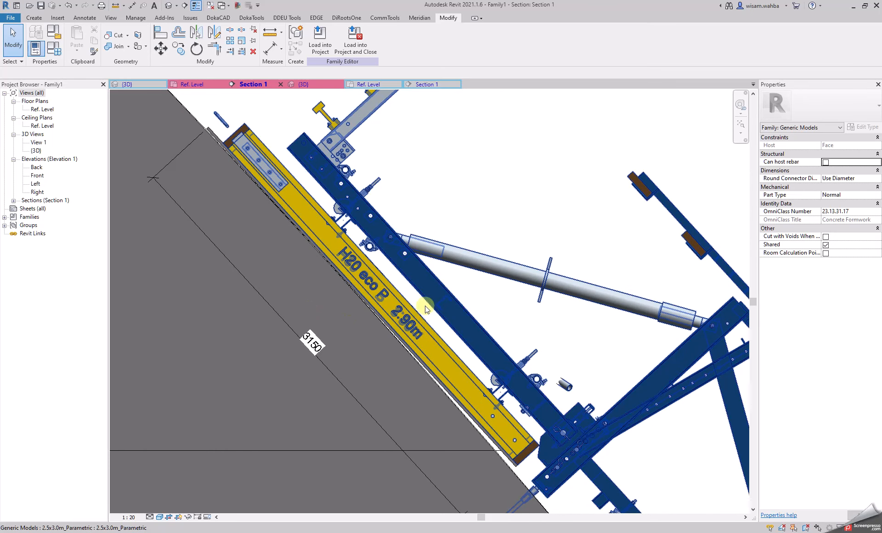
scroll(423, 304, down, 2)
click(490, 303)
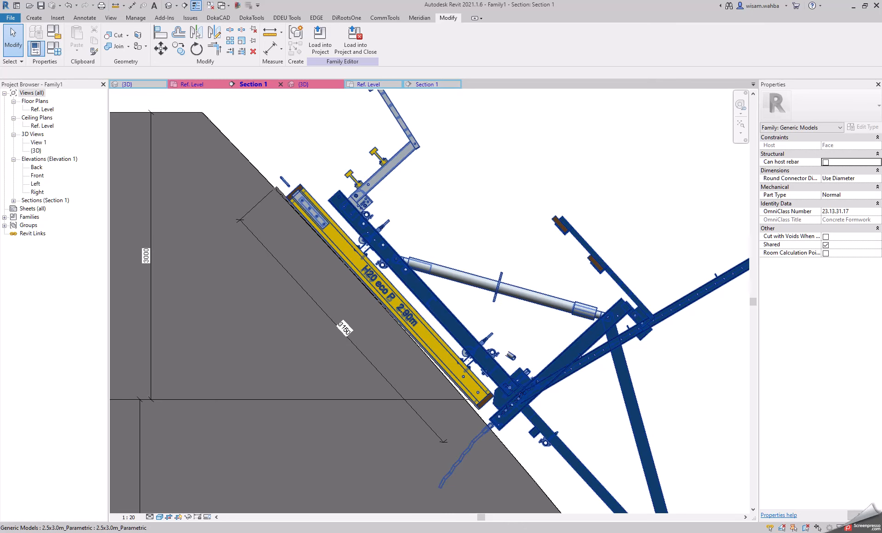
Bring up Dynamo Player beside the section, highlight the sphere radius 72000 in the Note, and view the whole dome slope.
drag(686, 72, 601, 51)
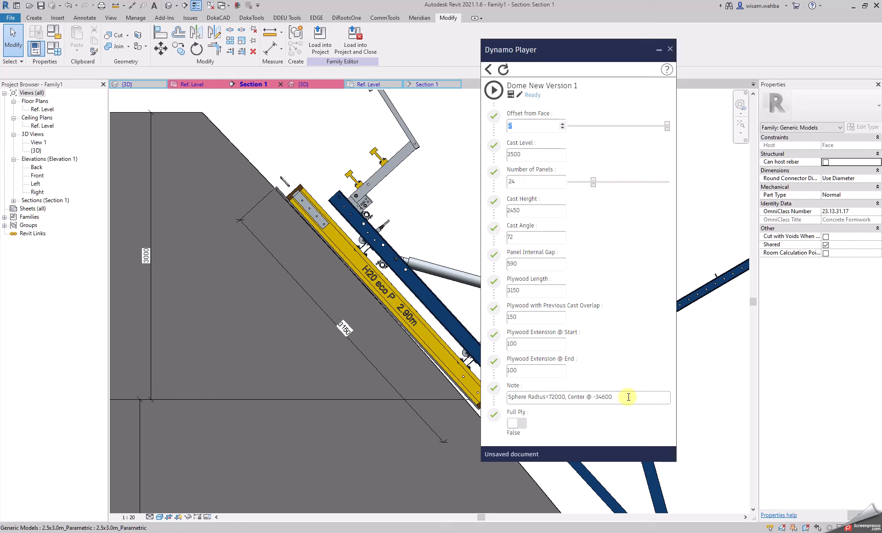
double_click(558, 398)
scroll(400, 195, down, 4)
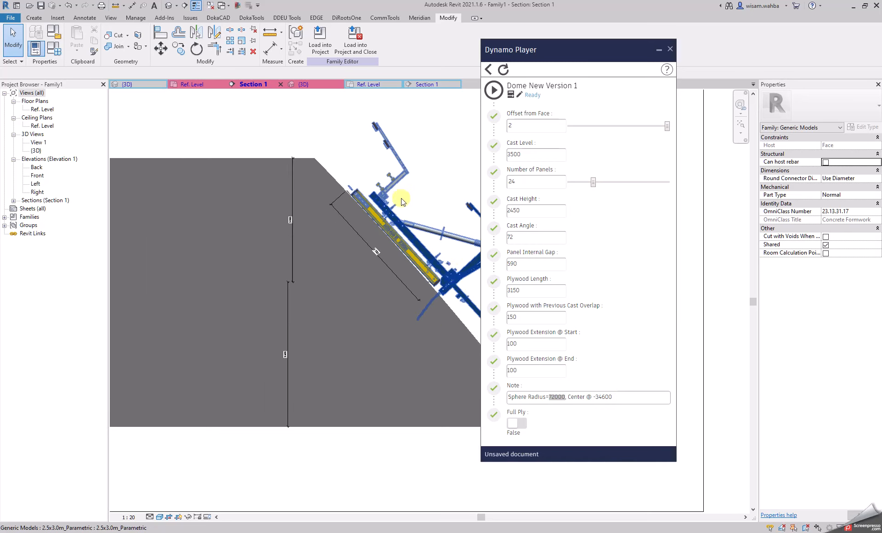